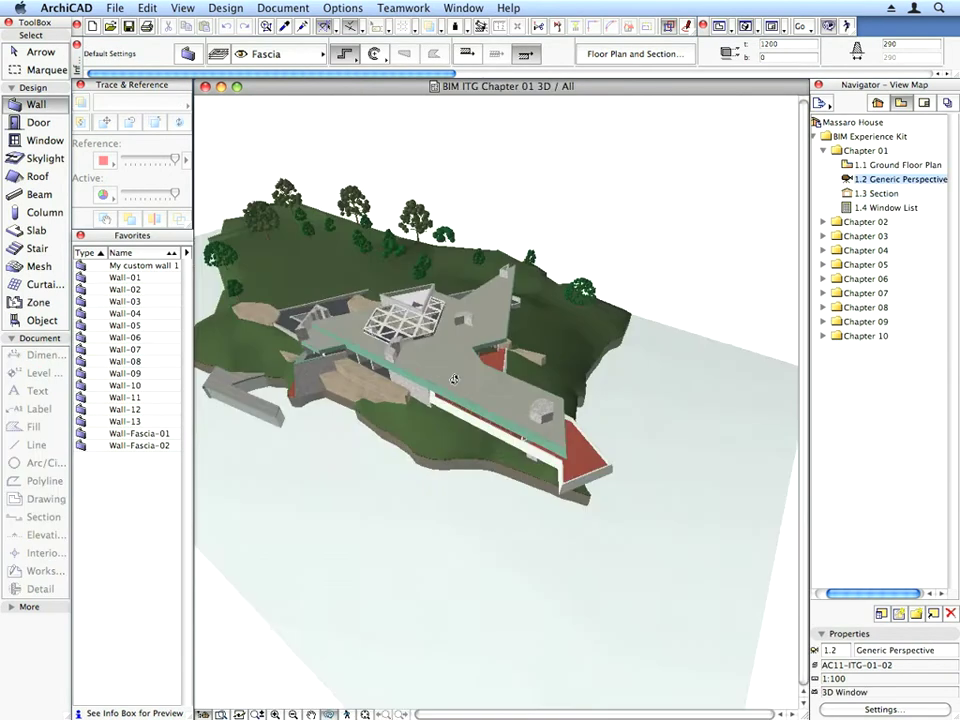
Step: Orbit the Generic Perspective so the house wing runs toward the bottom, lowered to eye level
{"action": "scroll", "coordinate": [494, 345], "scroll_direction": "up", "scroll_amount": 5}
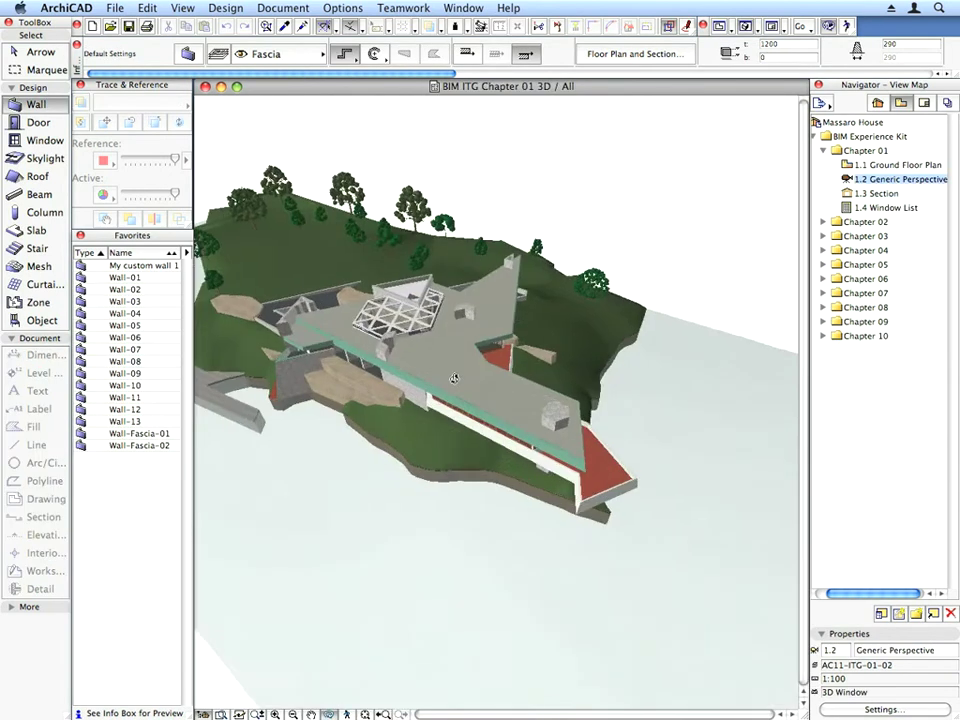
{"action": "left_click_drag", "start_coordinate": [494, 345], "coordinate": [360, 285]}
{"action": "left_click_drag", "start_coordinate": [661, 473], "coordinate": [656, 580]}
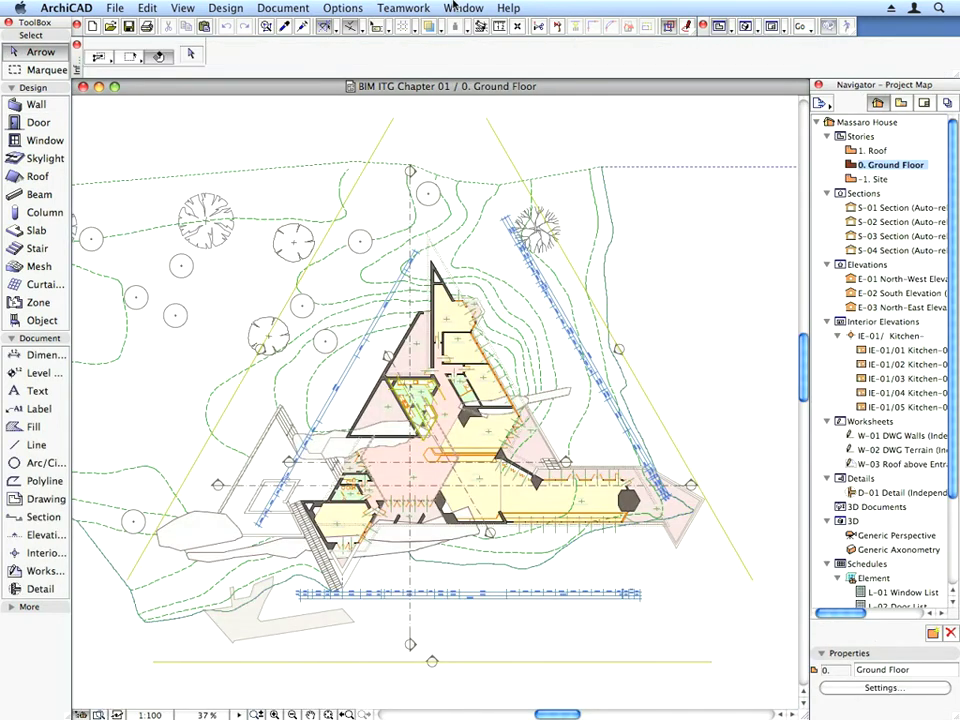
Step: Show the Trace & Reference palette and move it next to the Toolbox
{"action": "left_click", "coordinate": [460, 8]}
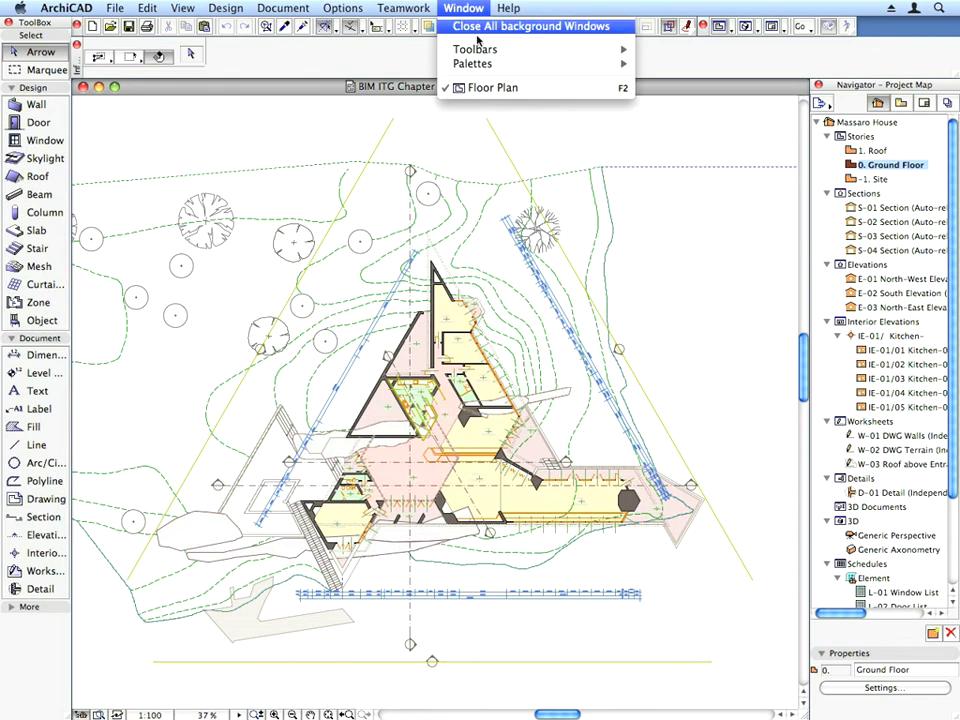
{"action": "mouse_move", "coordinate": [477, 58]}
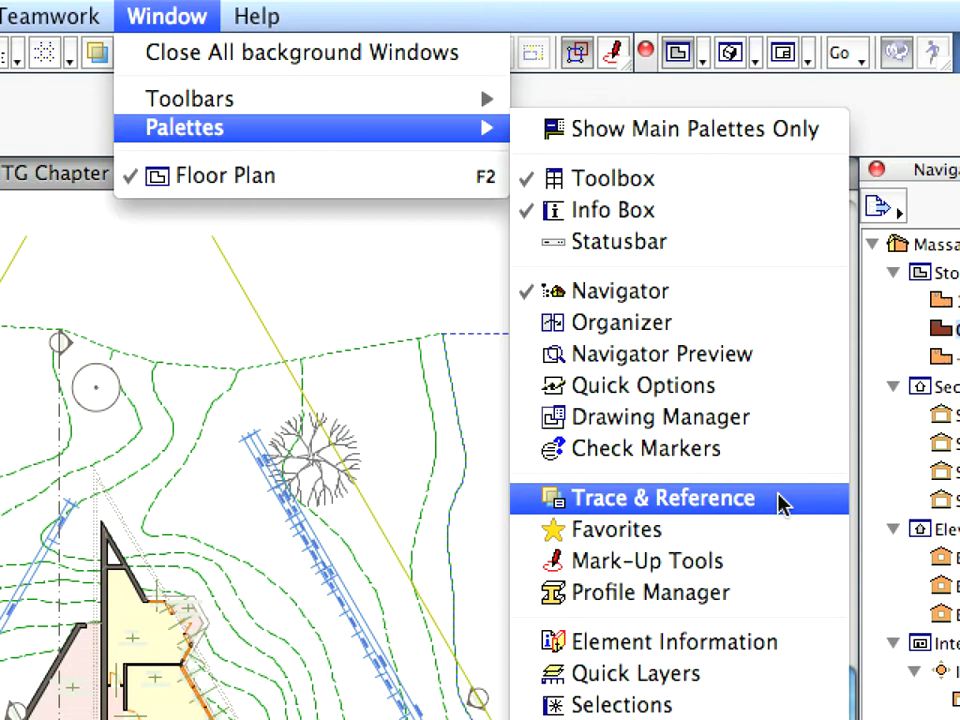
{"action": "left_click", "coordinate": [780, 503]}
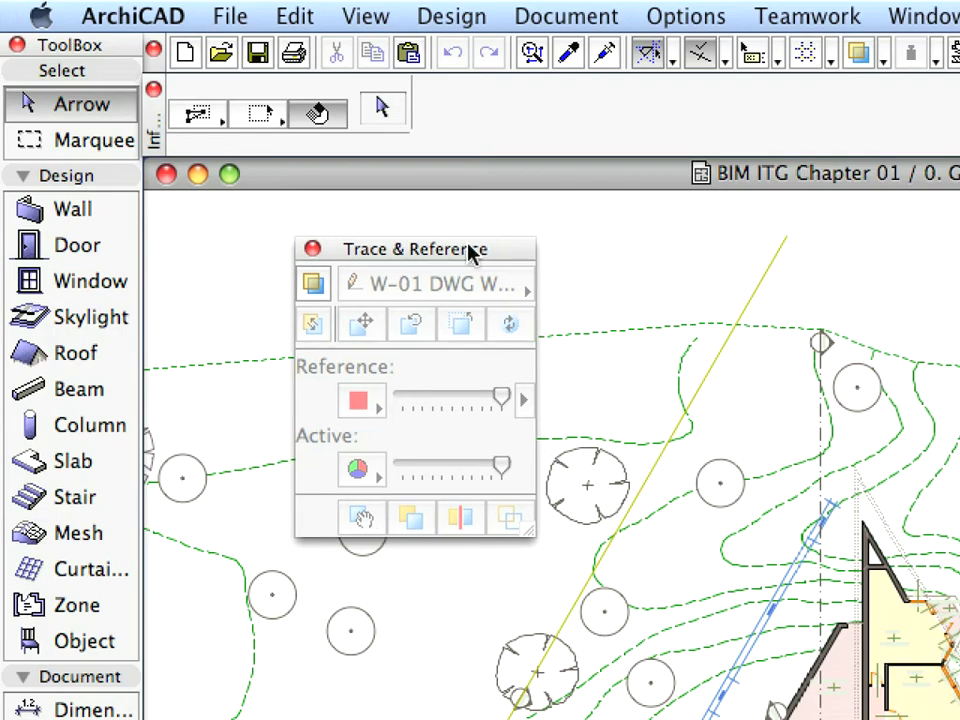
{"action": "mouse_move", "coordinate": [468, 245]}
{"action": "left_mouse_down"}
{"action": "mouse_move", "coordinate": [334, 189]}
{"action": "mouse_move", "coordinate": [330, 176]}
{"action": "left_mouse_up"}
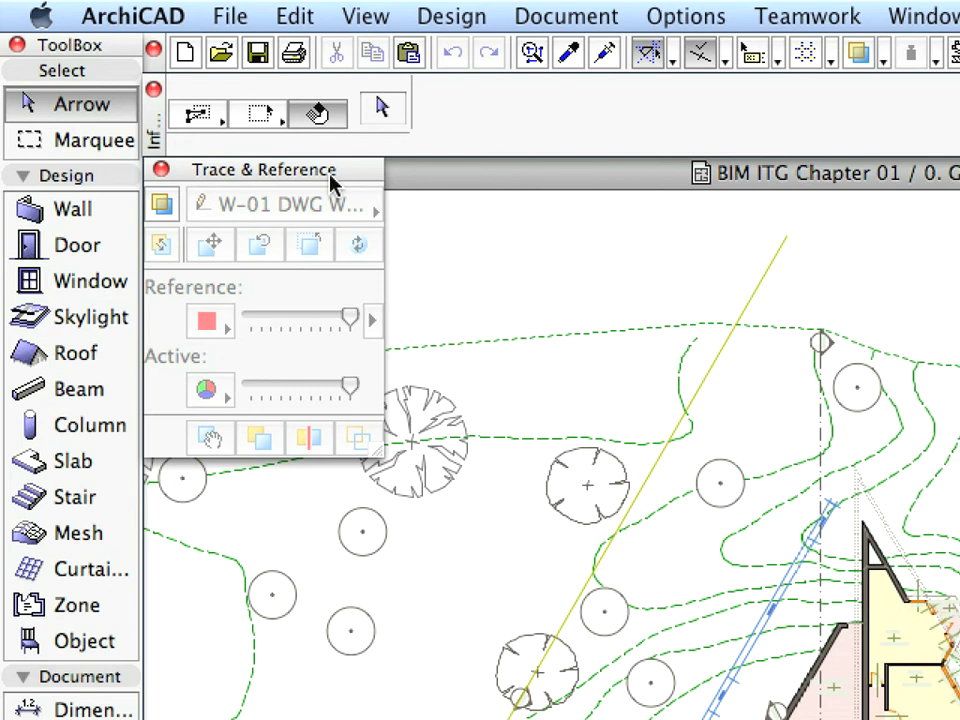
{"action": "left_click", "coordinate": [920, 16]}
{"action": "mouse_move", "coordinate": [939, 127]}
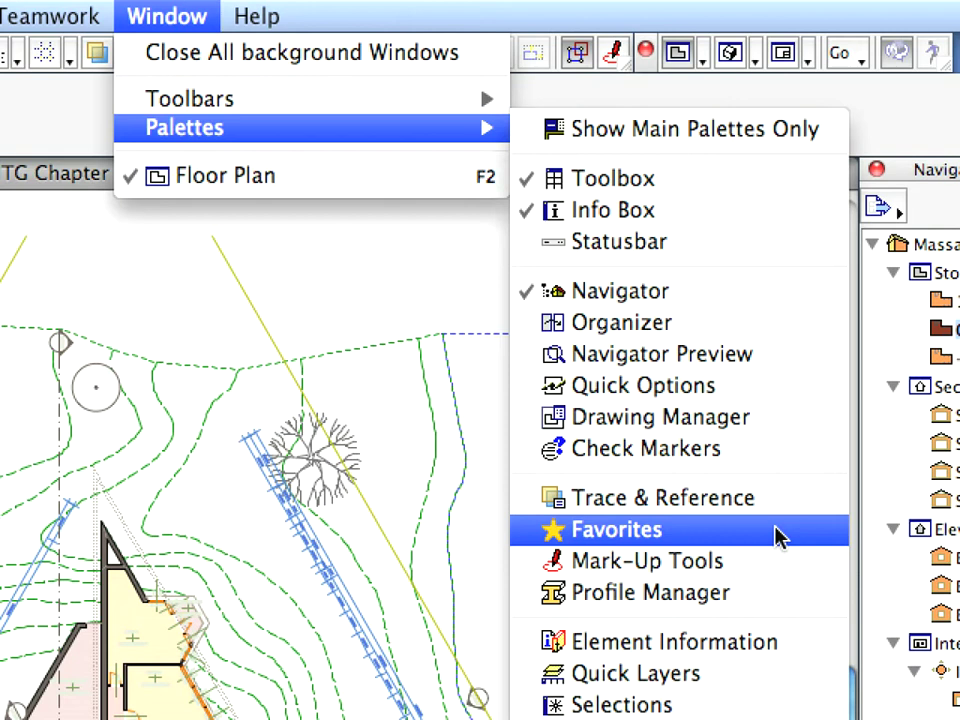
Step: Show the Favorites palette, reposition it, and select the Wall tool
{"action": "left_click", "coordinate": [779, 537]}
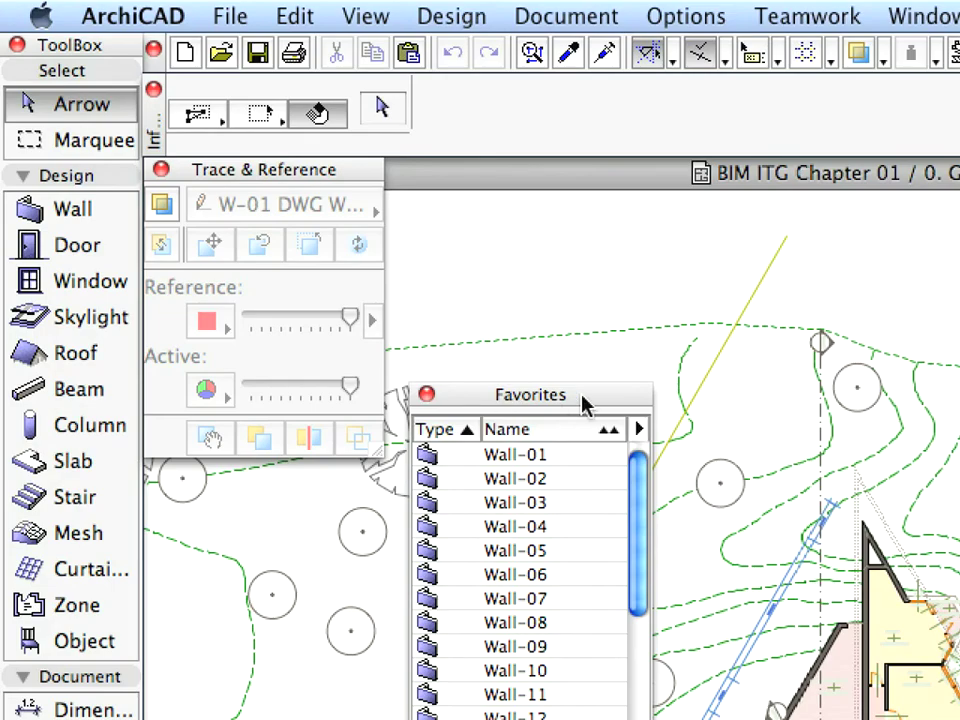
{"action": "mouse_move", "coordinate": [585, 403]}
{"action": "left_mouse_down"}
{"action": "mouse_move", "coordinate": [463, 520]}
{"action": "mouse_move", "coordinate": [349, 510]}
{"action": "mouse_move", "coordinate": [327, 488]}
{"action": "left_mouse_up"}
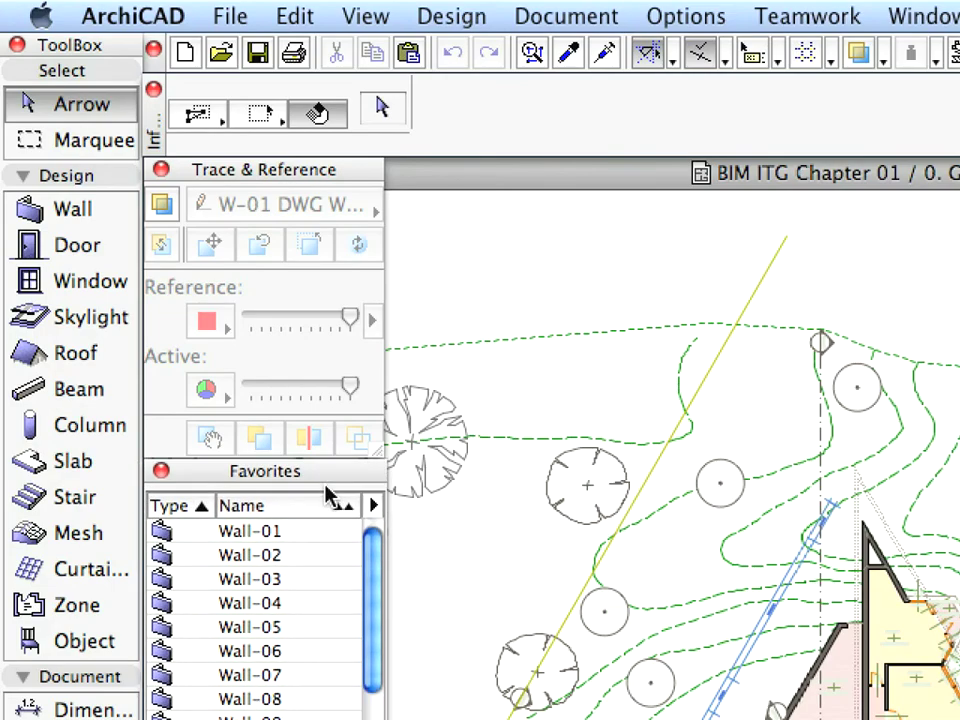
{"action": "left_click", "coordinate": [80, 214]}
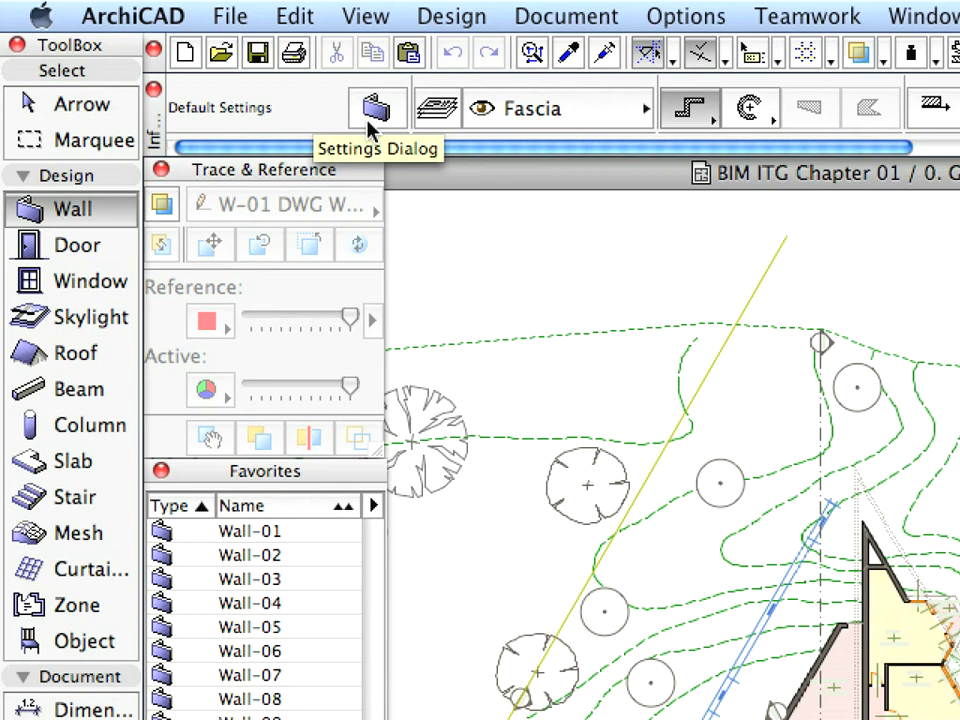
Step: Unlink the default wall's surface materials and set the first surface to Brick-Running Bond
{"action": "left_click", "coordinate": [375, 108]}
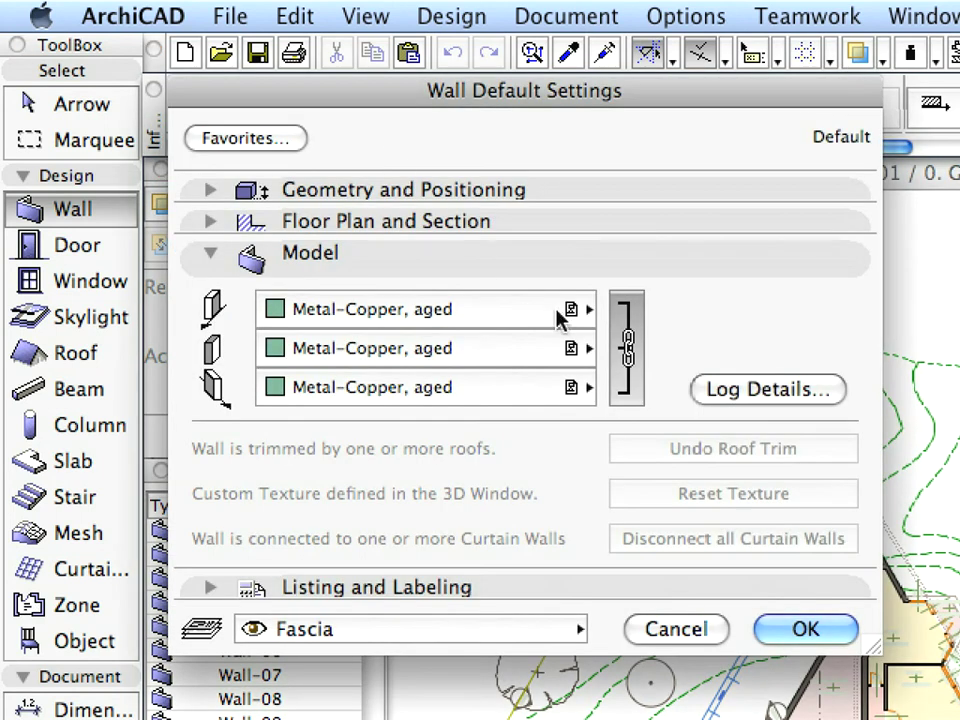
{"action": "left_click", "coordinate": [627, 347]}
{"action": "left_click", "coordinate": [590, 311]}
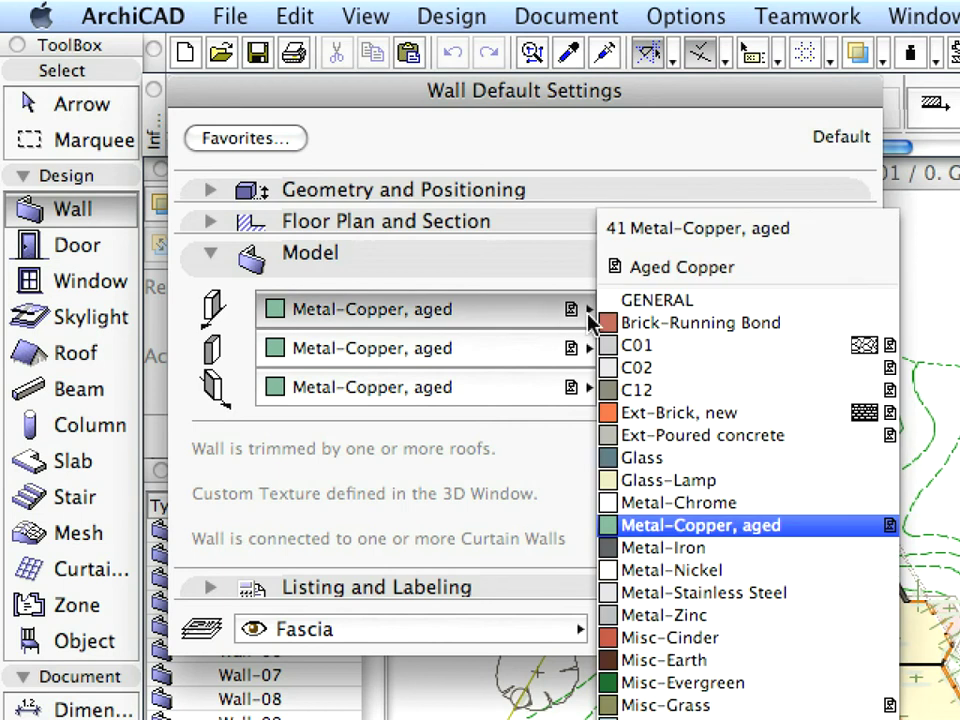
{"action": "left_click", "coordinate": [610, 323]}
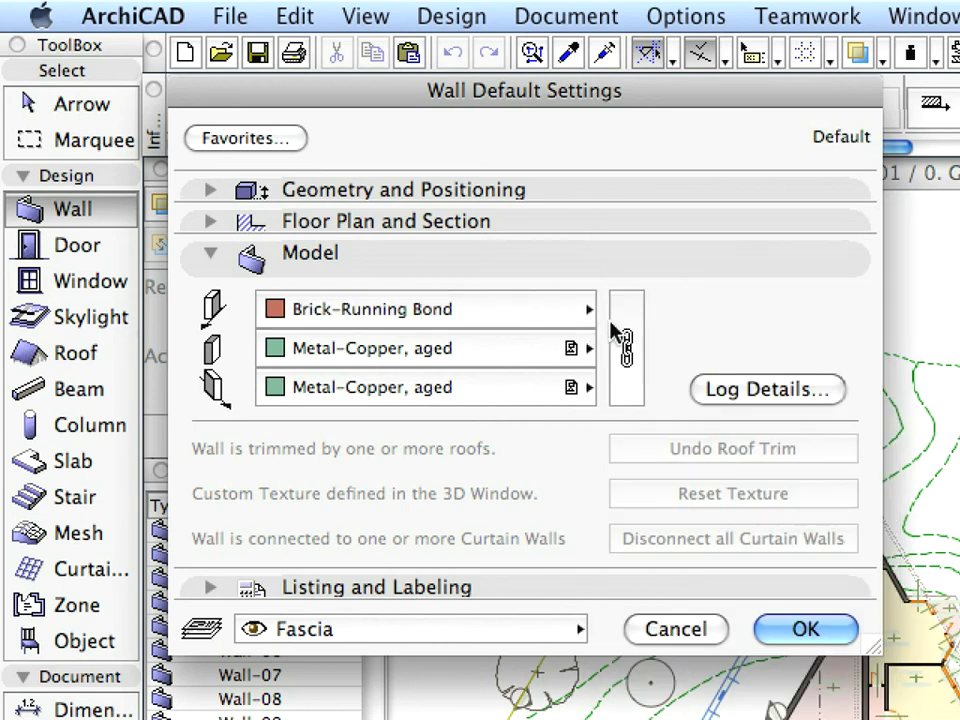
Step: Save the wall settings as favorite 'My custom wall 1' and make the Favorites palette taller
{"action": "left_click", "coordinate": [298, 137]}
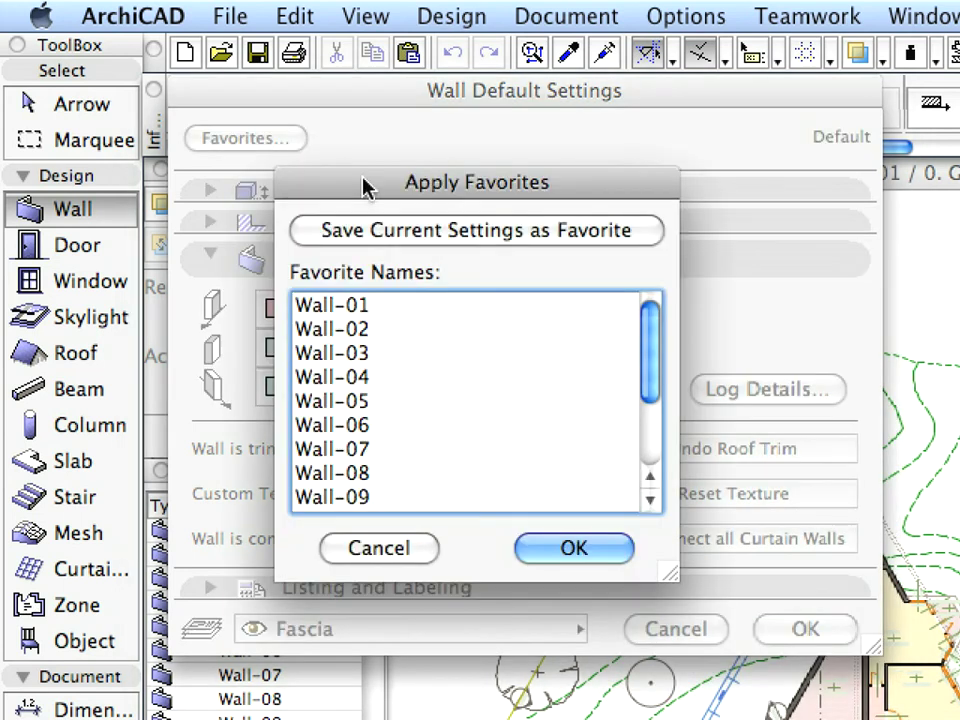
{"action": "left_click", "coordinate": [378, 230]}
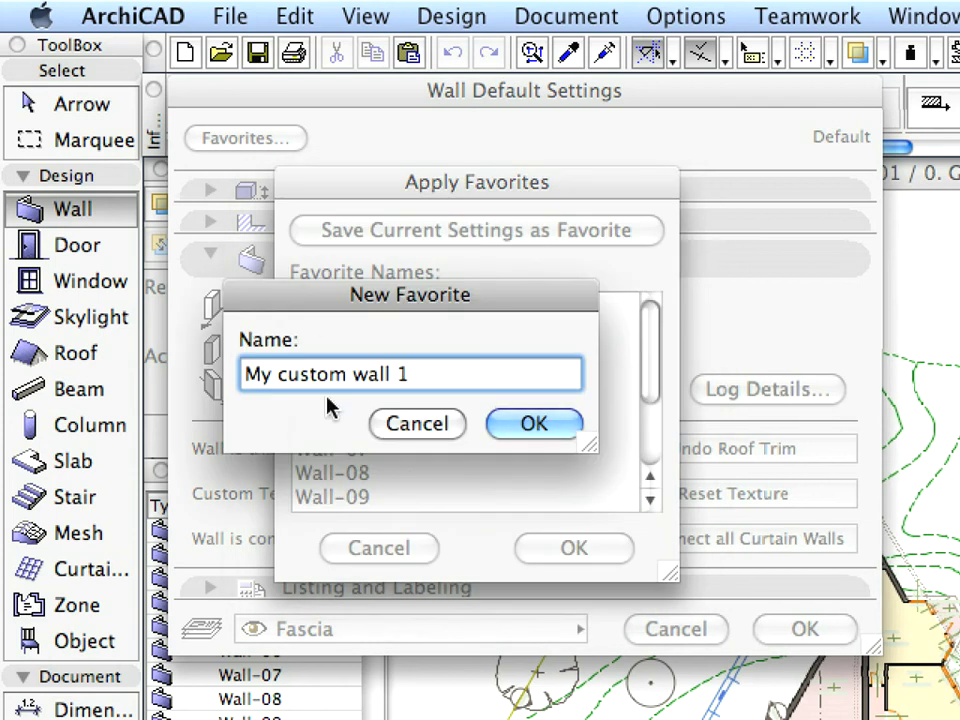
{"action": "left_click", "coordinate": [535, 424]}
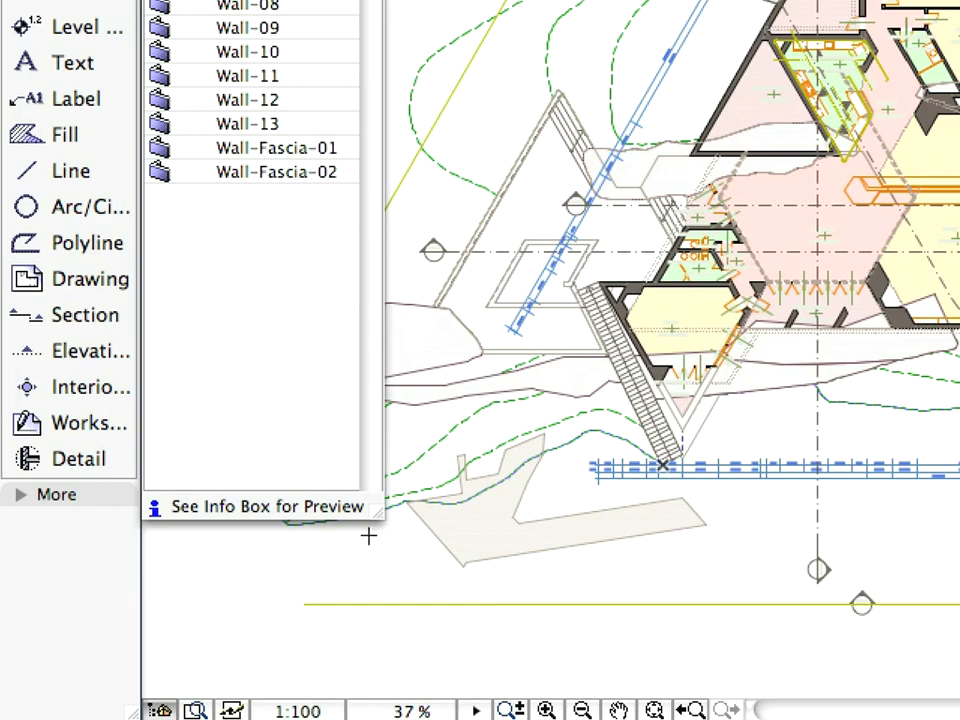
{"action": "left_click_drag", "start_coordinate": [369, 536], "coordinate": [375, 718]}
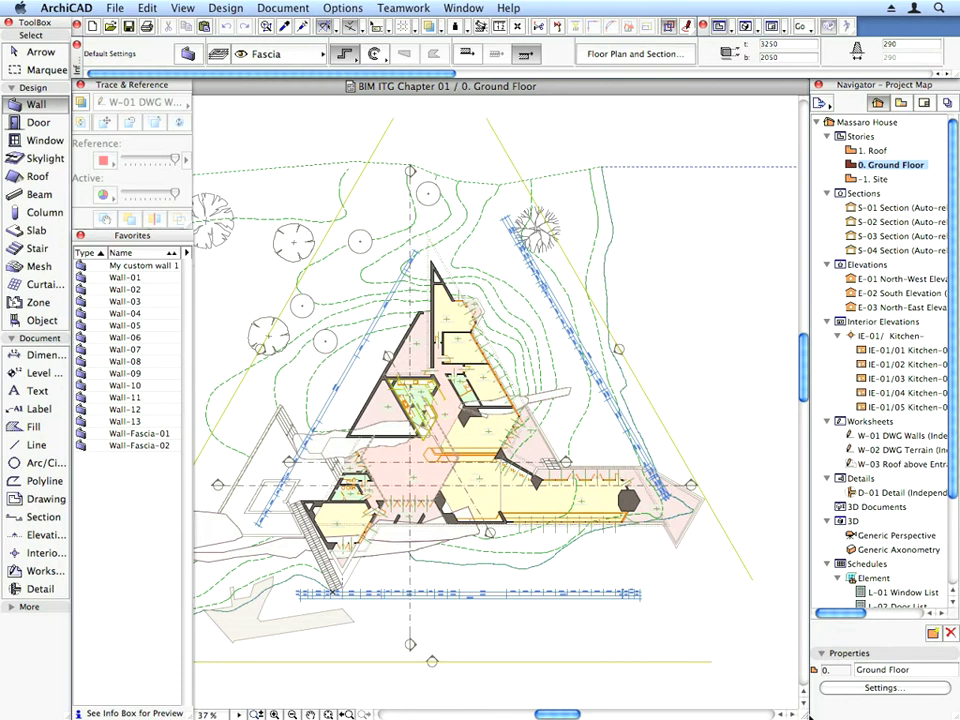
Step: Maximize the floor plan window and show the Navigator's View Map of BIM Experience Kit chapters
{"action": "left_click", "coordinate": [235, 86]}
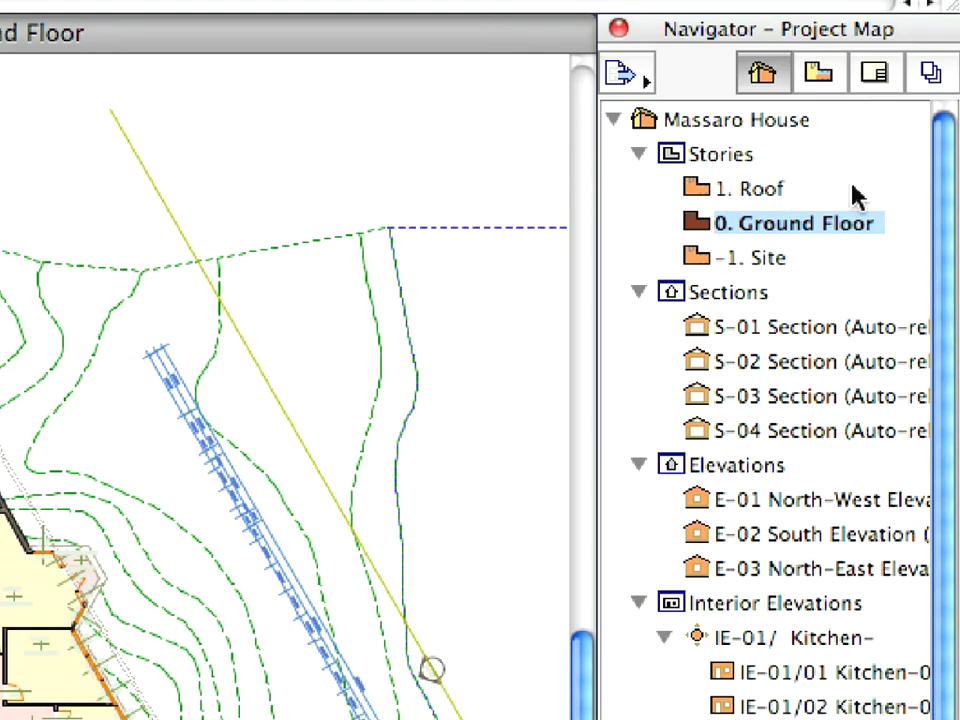
{"action": "left_click", "coordinate": [818, 74]}
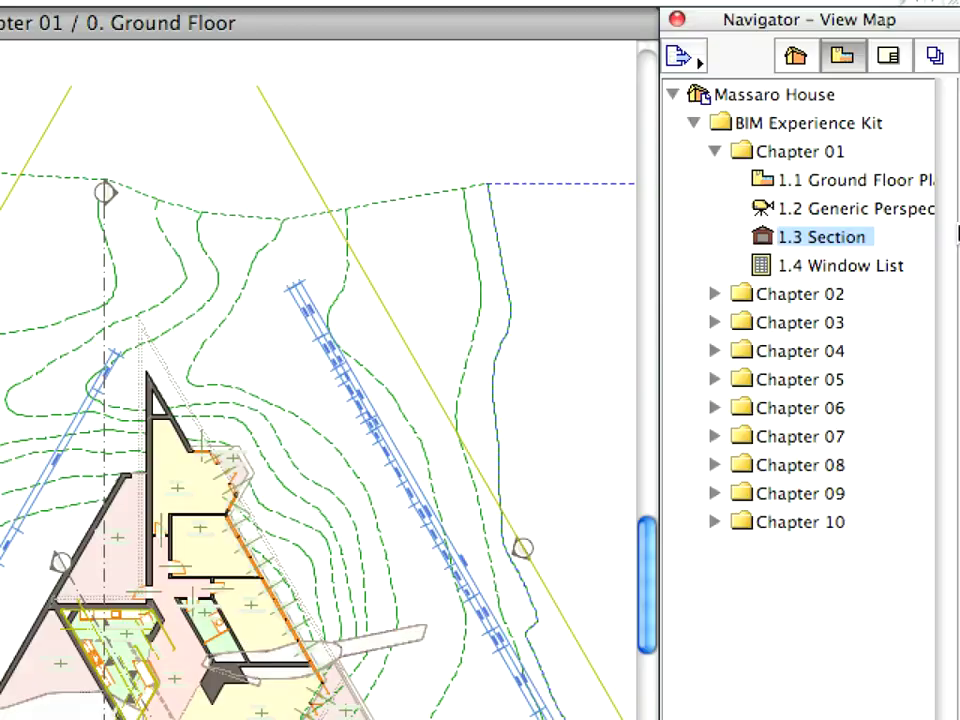
Step: Open the 1.1 Ground Floor Plan view at 1:100 and pan to re-centre the house
{"action": "scroll", "coordinate": [872, 186], "scroll_direction": "right", "scroll_amount": 1}
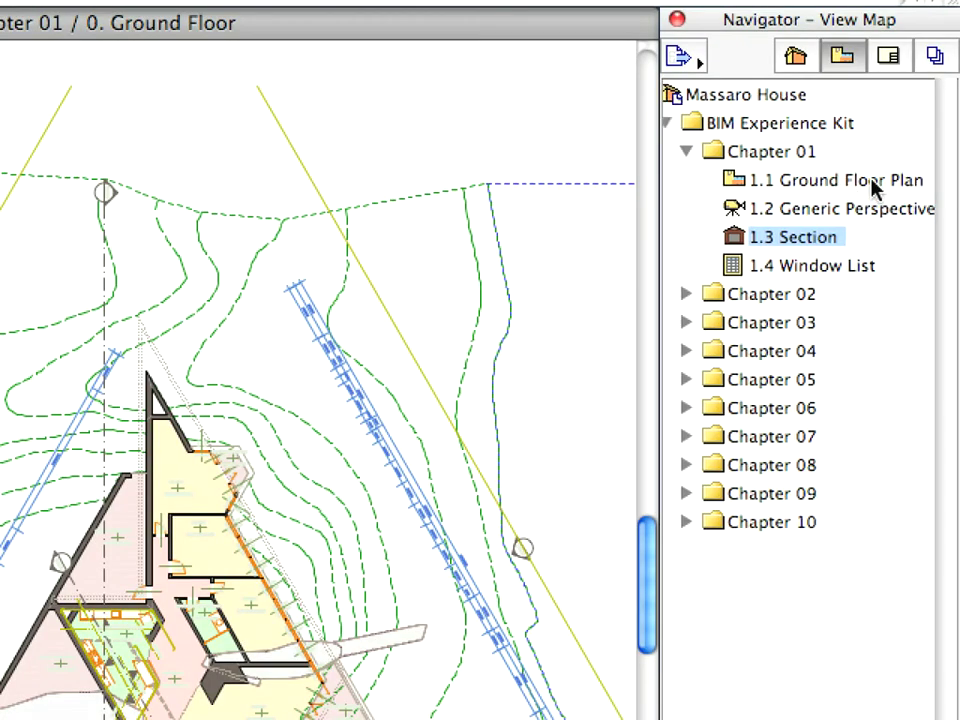
{"action": "double_click", "coordinate": [872, 186]}
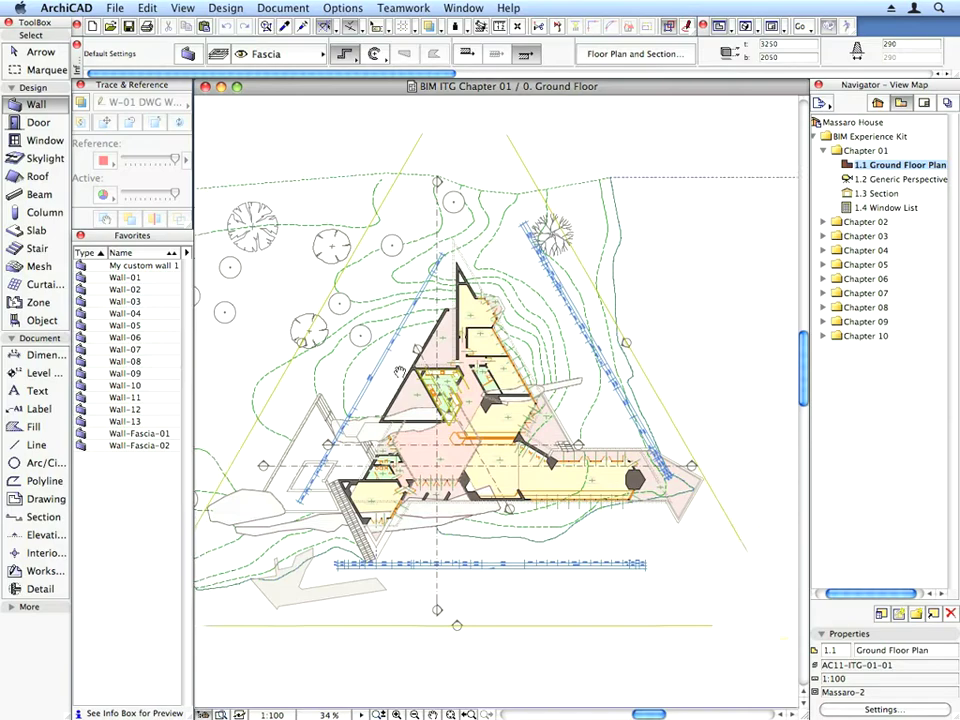
{"action": "mouse_move", "coordinate": [400, 372]}
{"action": "left_mouse_down"}
{"action": "mouse_move", "coordinate": [452, 414]}
{"action": "mouse_move", "coordinate": [447, 405]}
{"action": "left_mouse_up"}
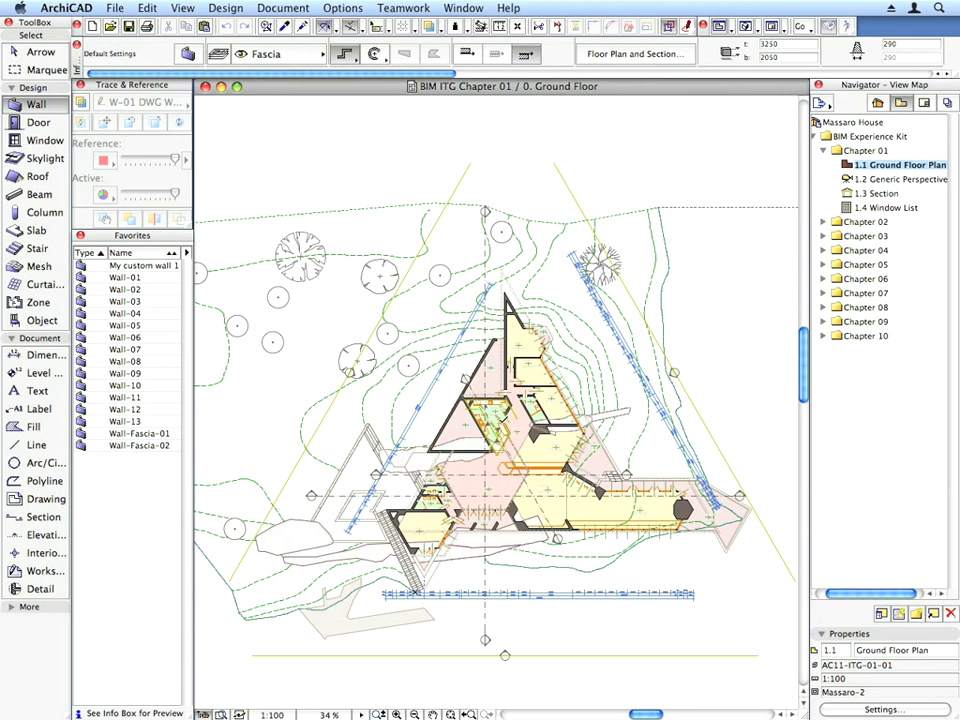
Step: Zoom and pan the plan to inspect the Bathroom/Kitchen and Passage zones and window sill labels
{"action": "scroll", "coordinate": [500, 424], "scroll_direction": "up", "scroll_amount": 10}
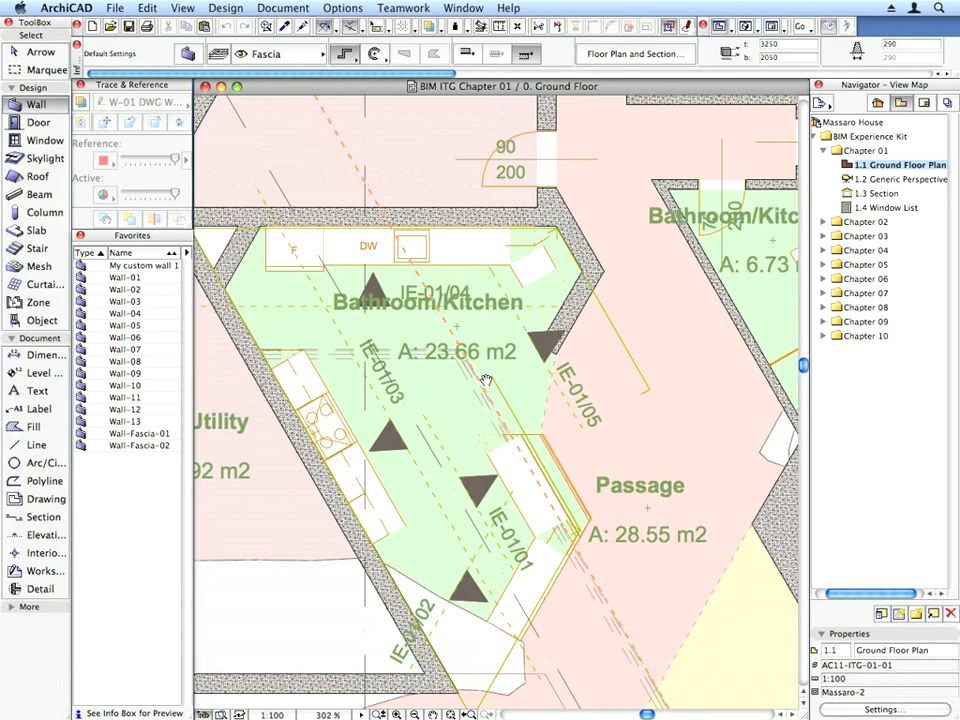
{"action": "middle_click_drag", "start_coordinate": [500, 424], "coordinate": [256, 226]}
{"action": "scroll", "coordinate": [256, 226], "scroll_direction": "down", "scroll_amount": 1}
{"action": "middle_click_drag", "start_coordinate": [576, 521], "coordinate": [446, 364]}
{"action": "scroll", "coordinate": [446, 364], "scroll_direction": "down", "scroll_amount": 6}
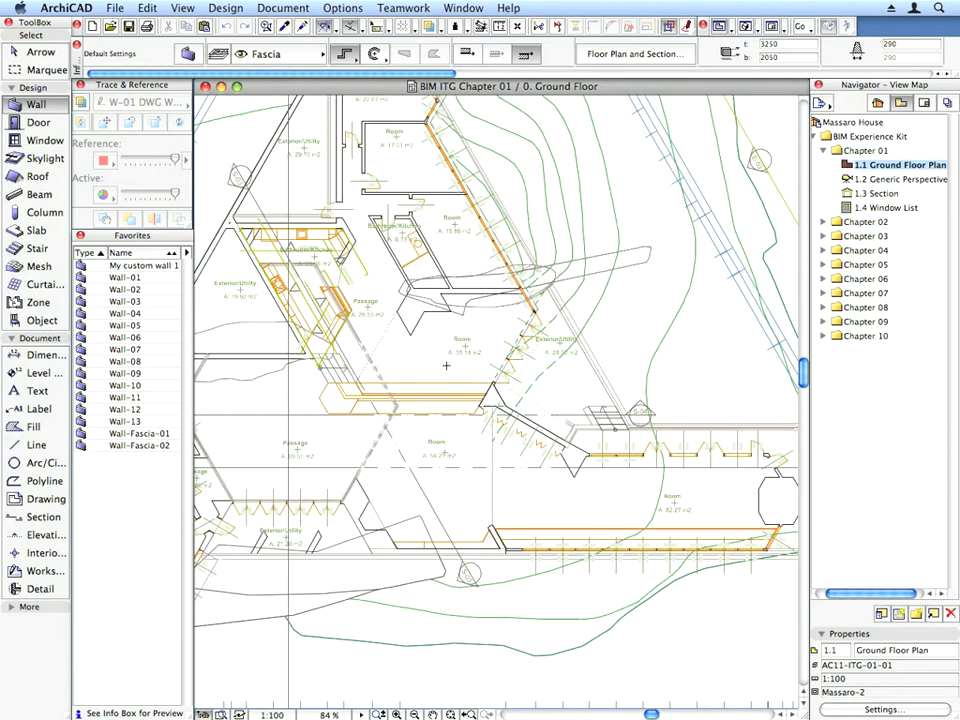
{"action": "scroll", "coordinate": [412, 155], "scroll_direction": "up", "scroll_amount": 6}
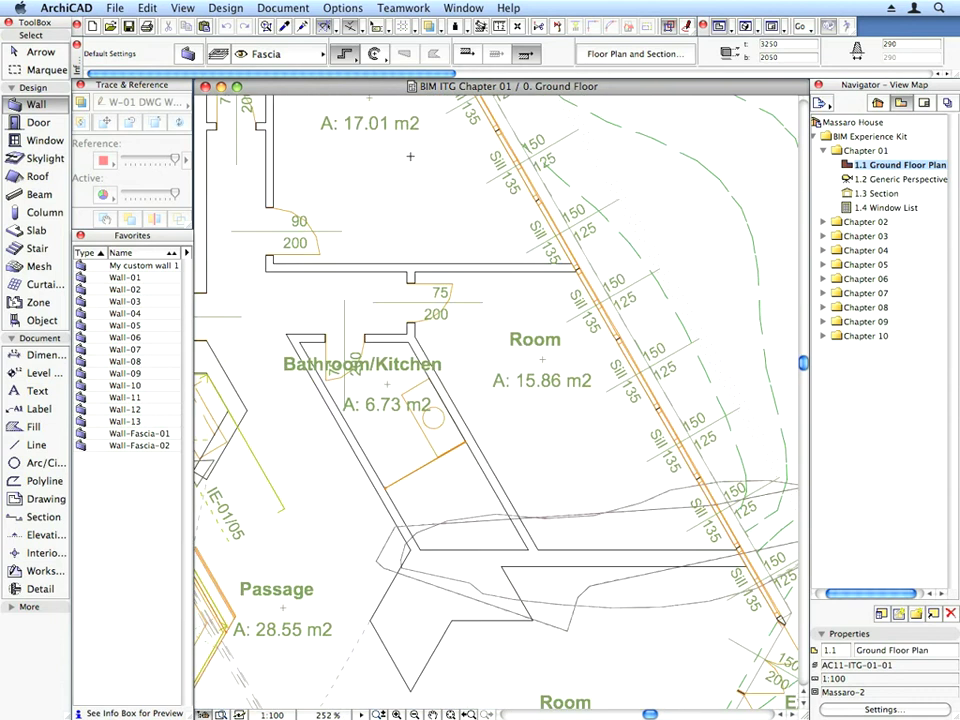
{"action": "scroll", "coordinate": [410, 156], "scroll_direction": "down", "scroll_amount": 3}
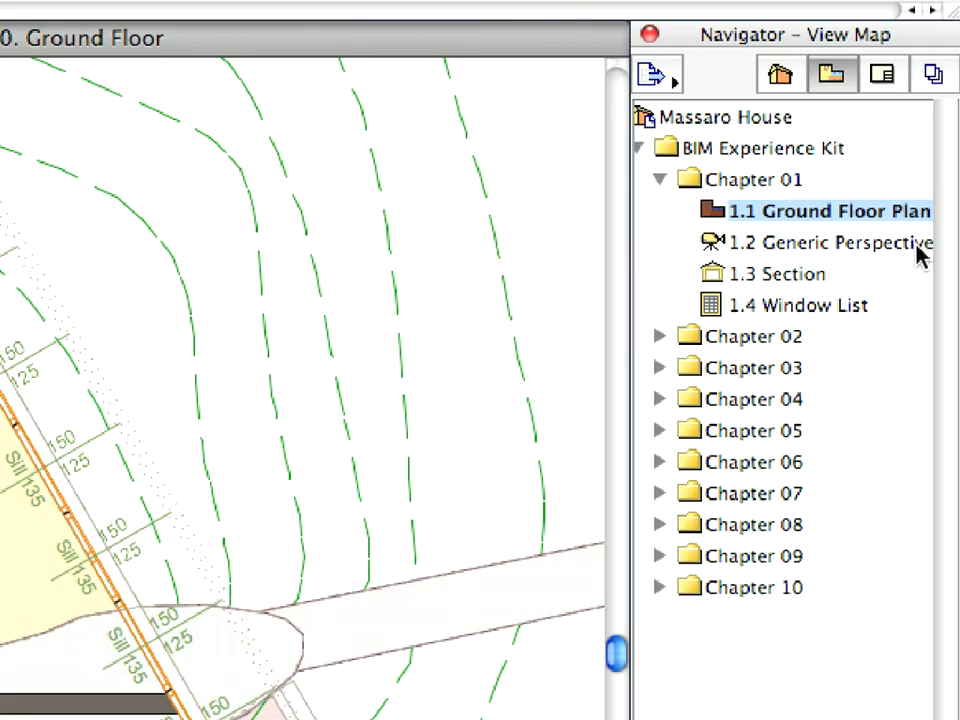
Step: Open the 1.2 Generic Perspective and orbit over the long roof wing, terrace, front and dock
{"action": "left_click", "coordinate": [939, 182]}
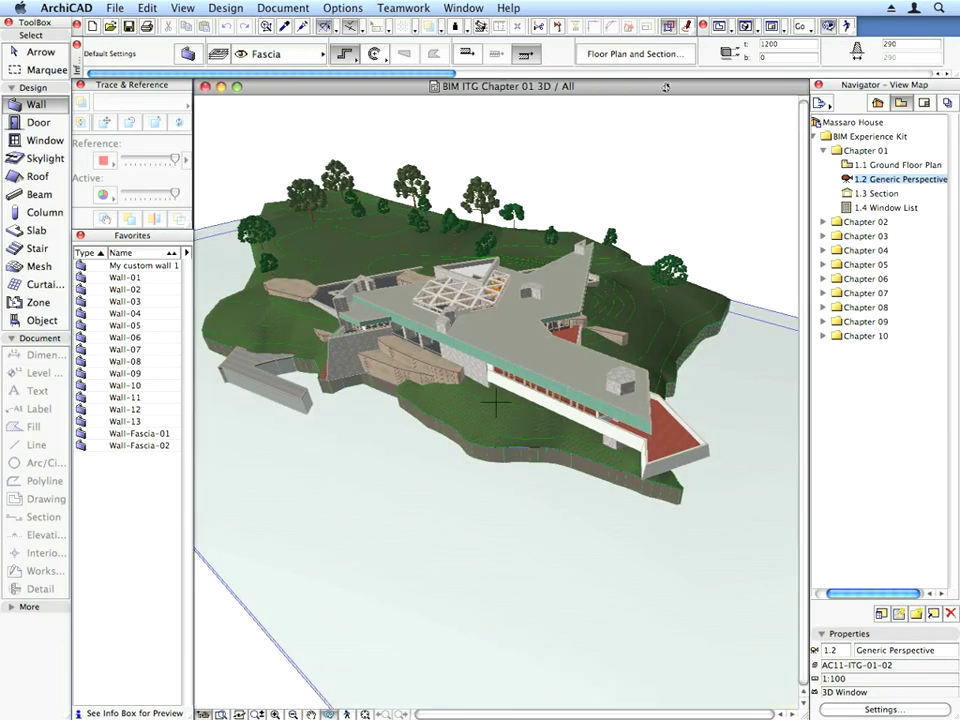
{"action": "left_click_drag", "start_coordinate": [488, 358], "coordinate": [499, 273]}
{"action": "left_click_drag", "start_coordinate": [501, 264], "coordinate": [491, 387]}
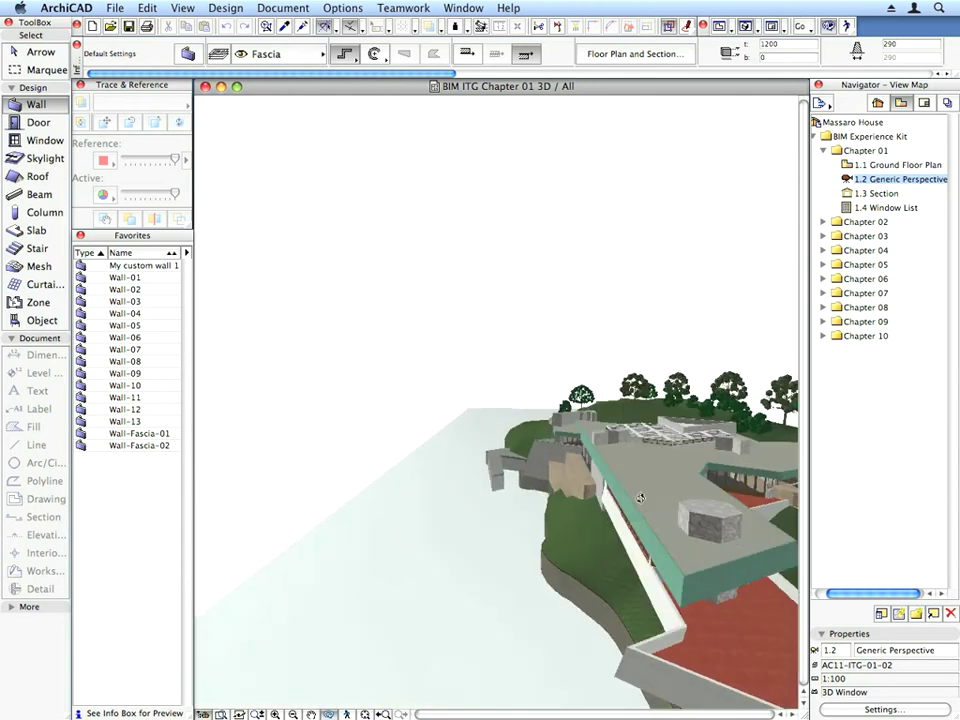
{"action": "left_click_drag", "start_coordinate": [610, 460], "coordinate": [432, 449]}
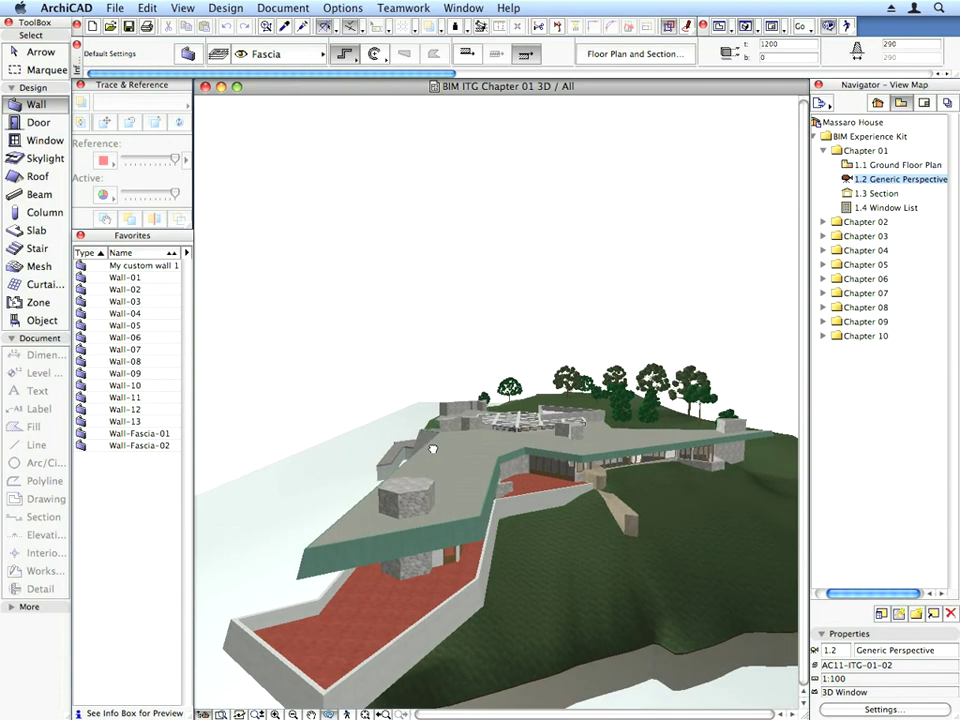
{"action": "left_click_drag", "start_coordinate": [495, 440], "coordinate": [568, 416]}
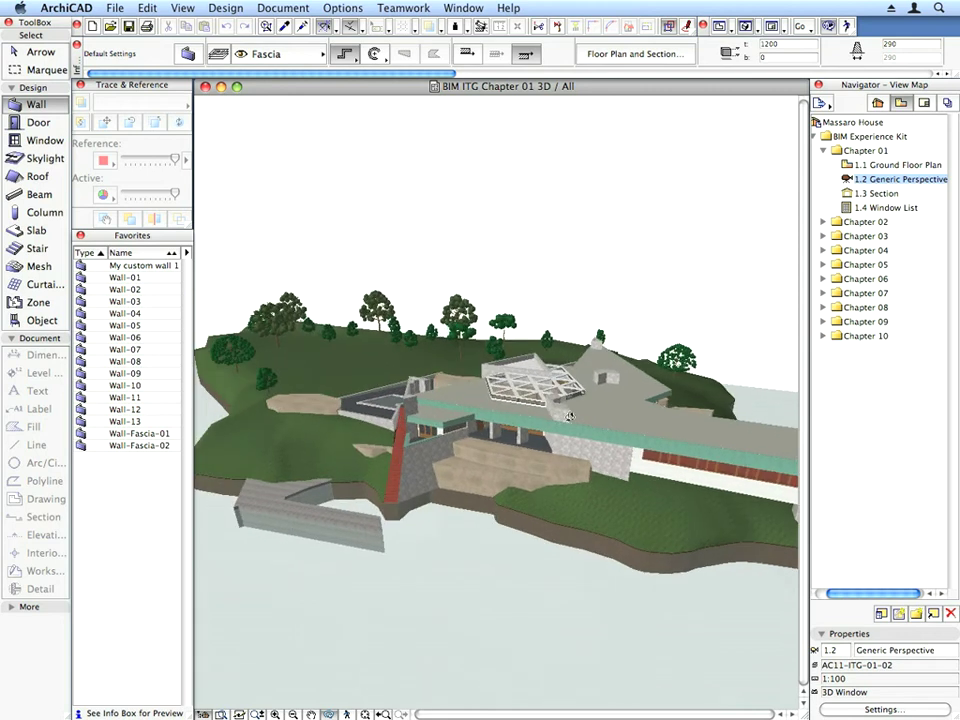
{"action": "left_click_drag", "start_coordinate": [476, 399], "coordinate": [577, 414]}
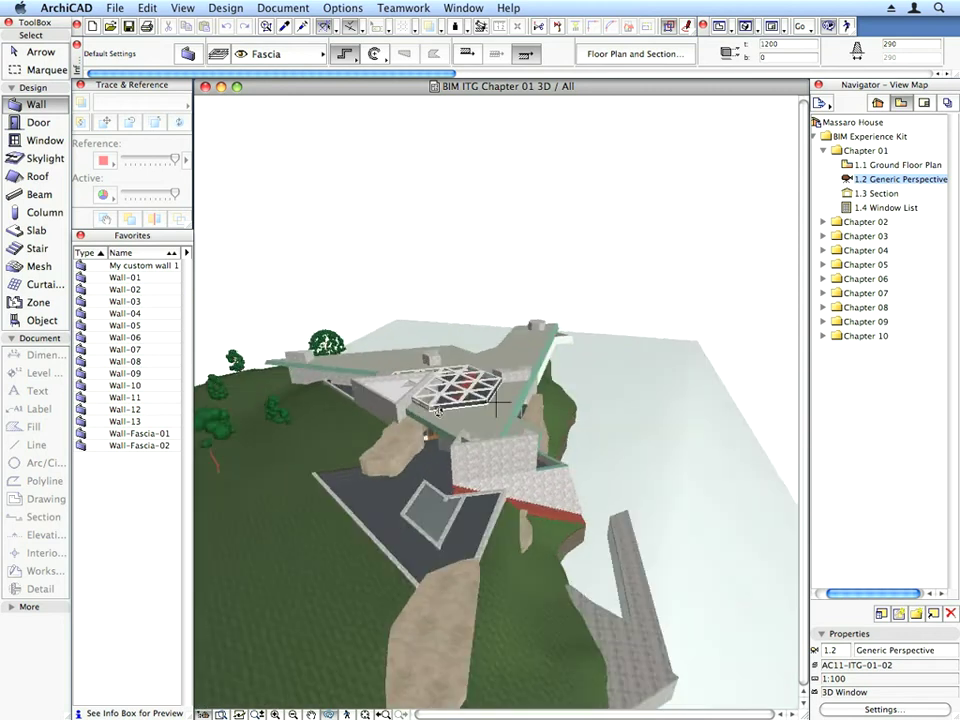
{"action": "left_click_drag", "start_coordinate": [498, 403], "coordinate": [552, 376]}
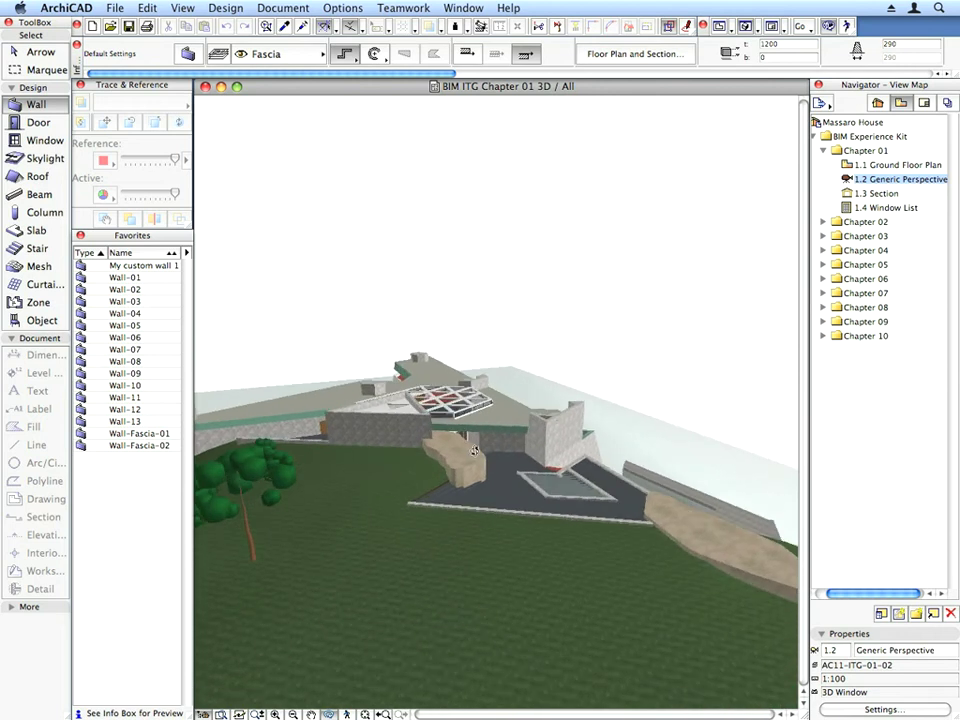
Step: Orbit around the lawn side, roof, curved wall, long wall and terrace from lower angles
{"action": "scroll", "coordinate": [475, 450], "scroll_direction": "up", "scroll_amount": 6}
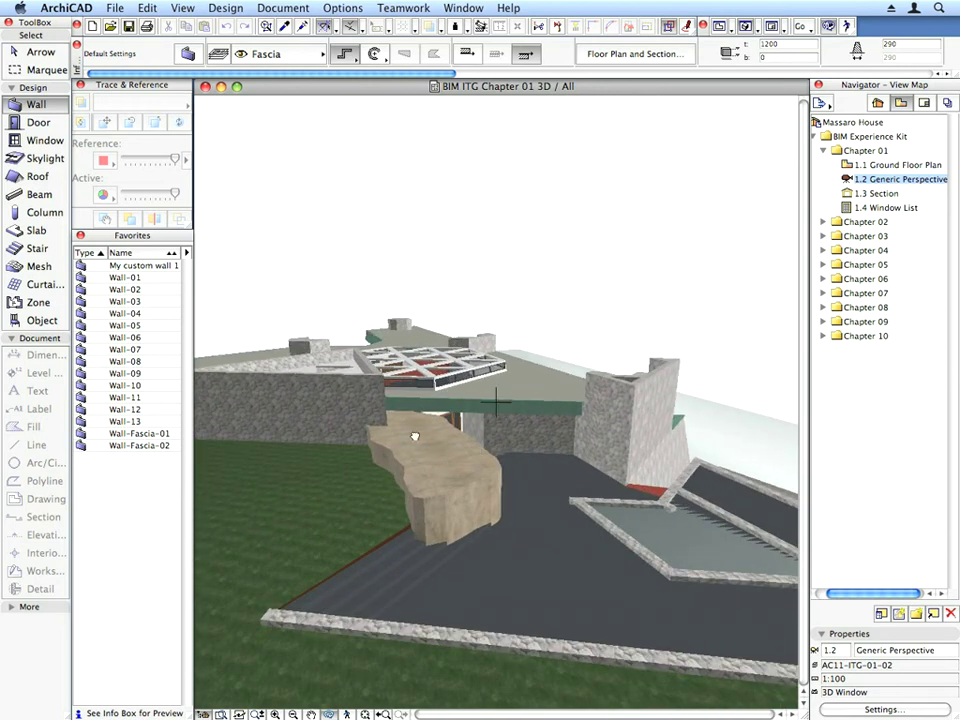
{"action": "left_click_drag", "start_coordinate": [414, 437], "coordinate": [583, 473]}
{"action": "left_click_drag", "start_coordinate": [484, 418], "coordinate": [639, 427]}
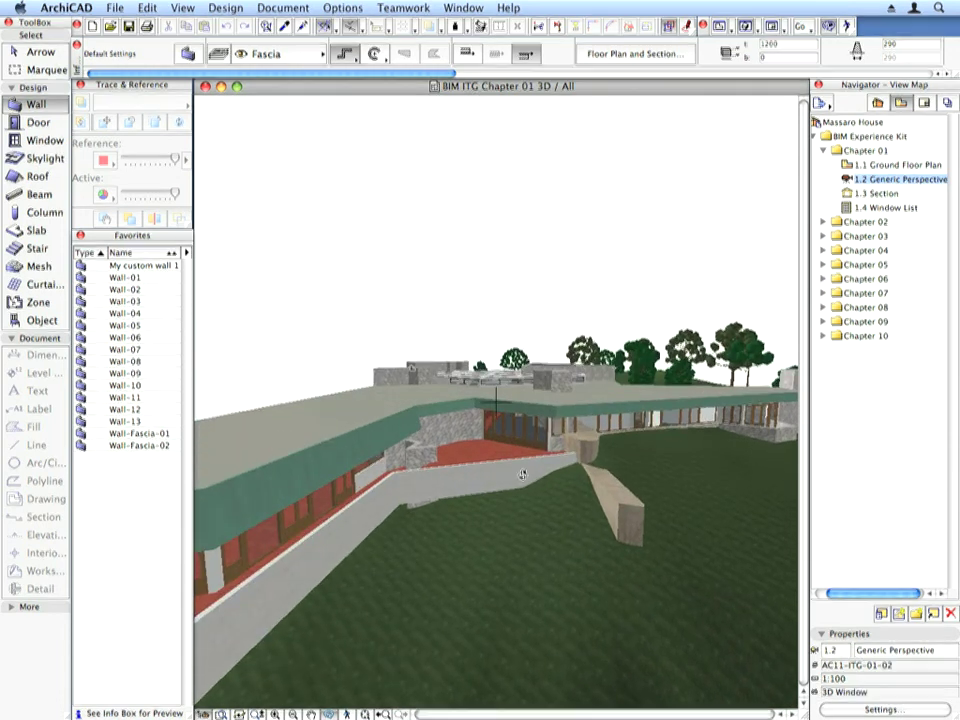
{"action": "left_click_drag", "start_coordinate": [522, 474], "coordinate": [385, 512]}
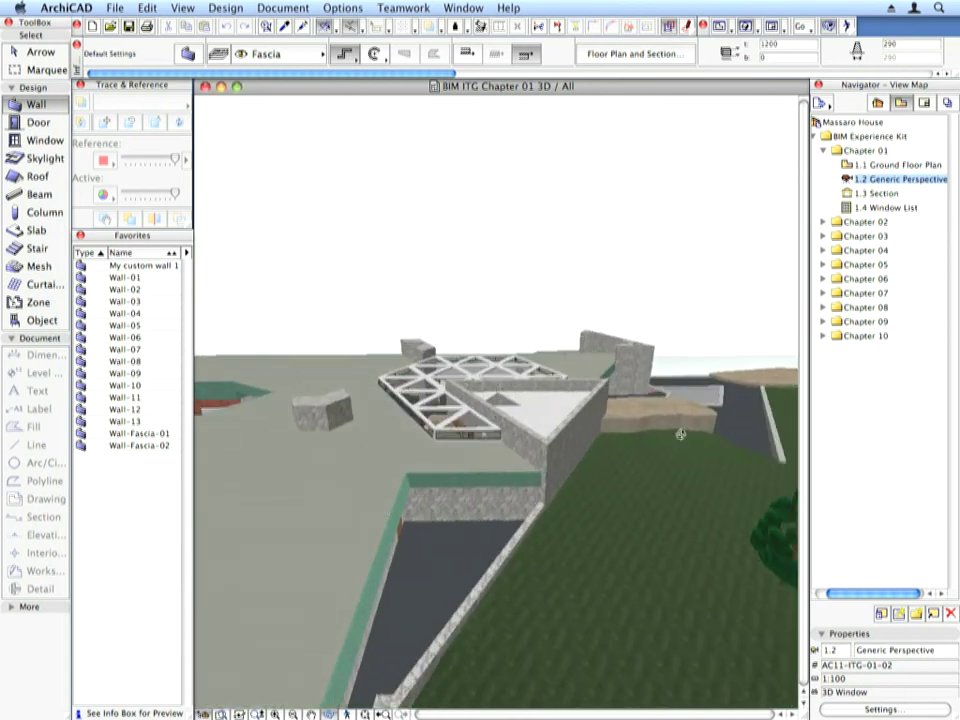
{"action": "left_click_drag", "start_coordinate": [680, 433], "coordinate": [438, 410]}
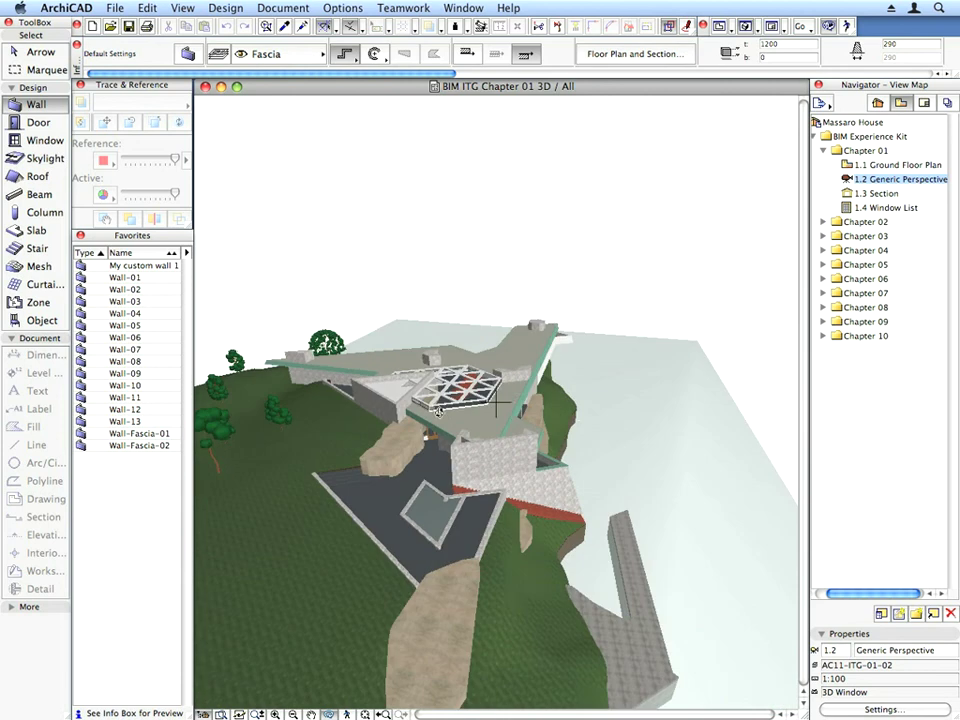
{"action": "left_click_drag", "start_coordinate": [577, 413], "coordinate": [438, 415]}
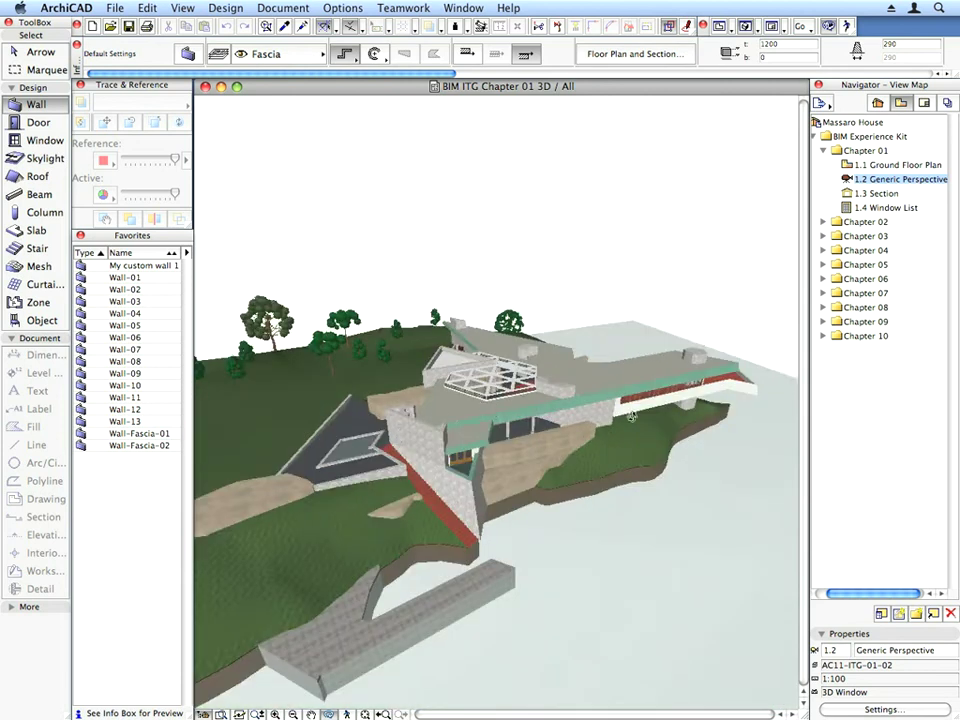
{"action": "left_click_drag", "start_coordinate": [631, 416], "coordinate": [654, 574]}
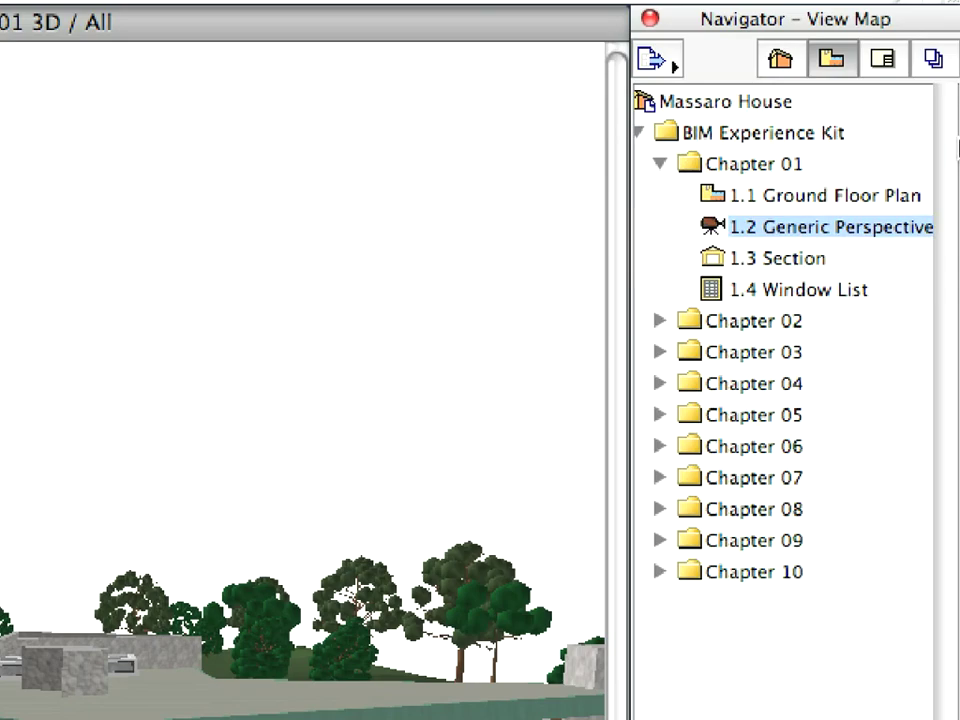
Step: Open the 1.3 Section view S-01 and zoom into the stone walls and concrete column
{"action": "double_click", "coordinate": [818, 258]}
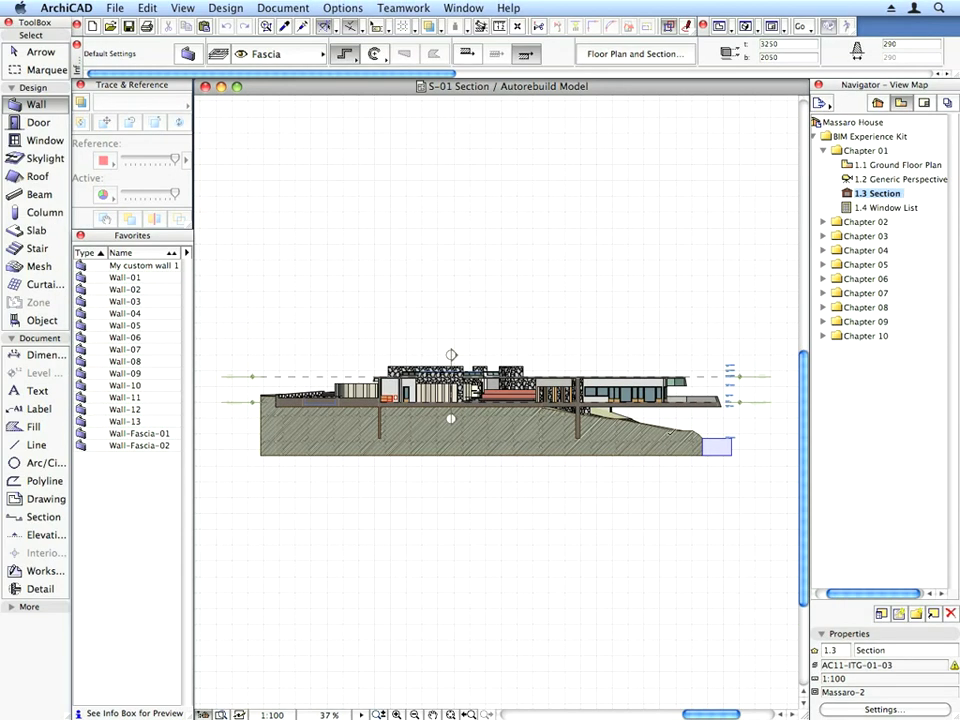
{"action": "scroll", "coordinate": [561, 403], "scroll_direction": "up", "scroll_amount": 5}
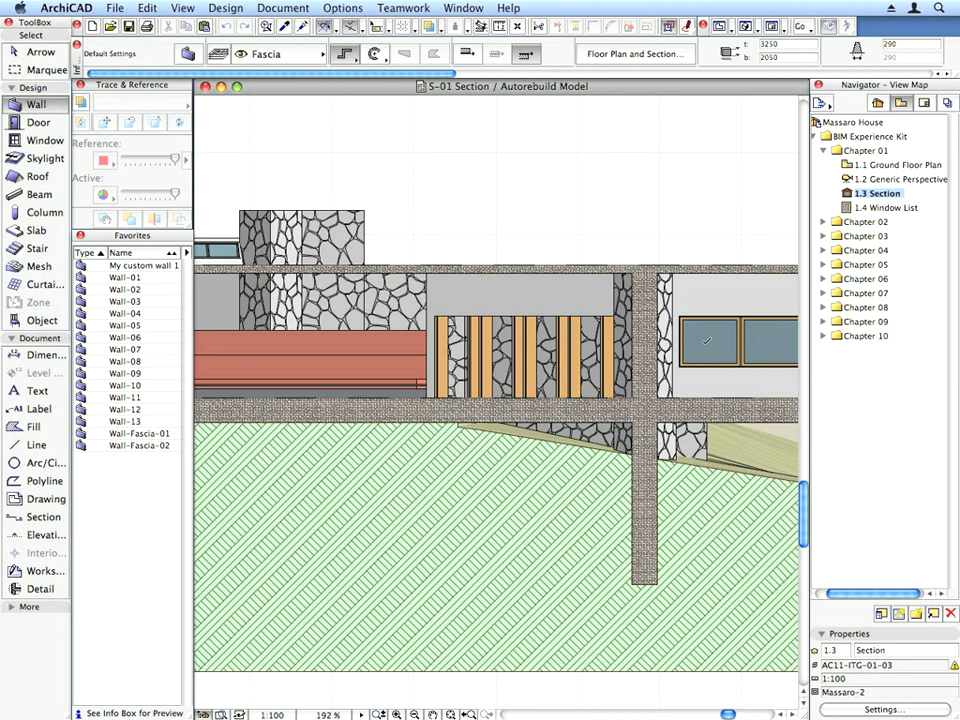
{"action": "left_click", "coordinate": [651, 349]}
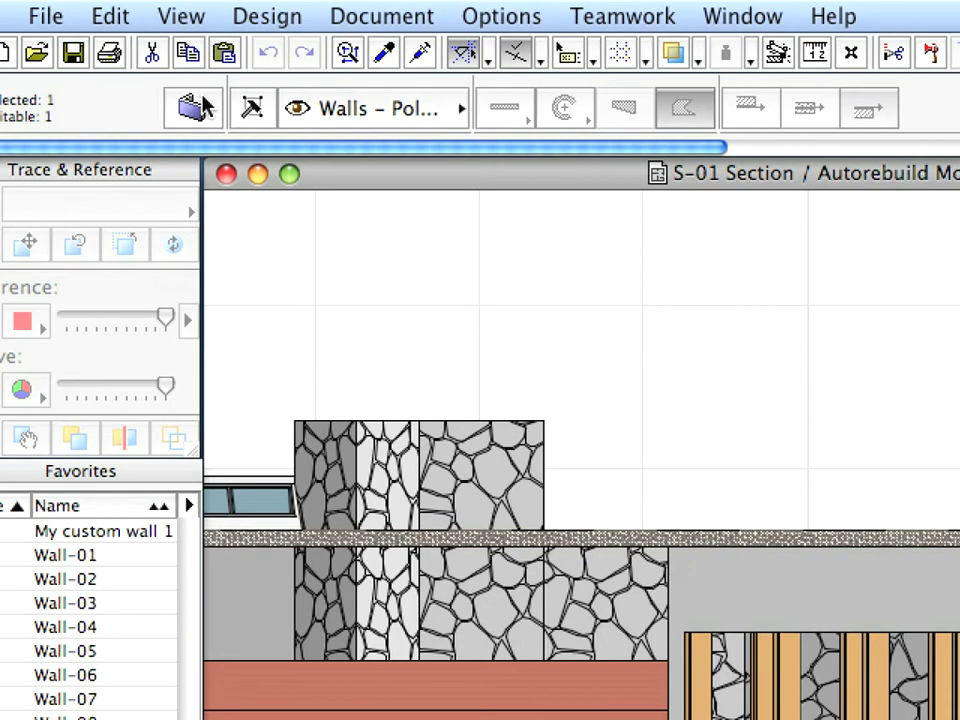
{"action": "left_click", "coordinate": [187, 54]}
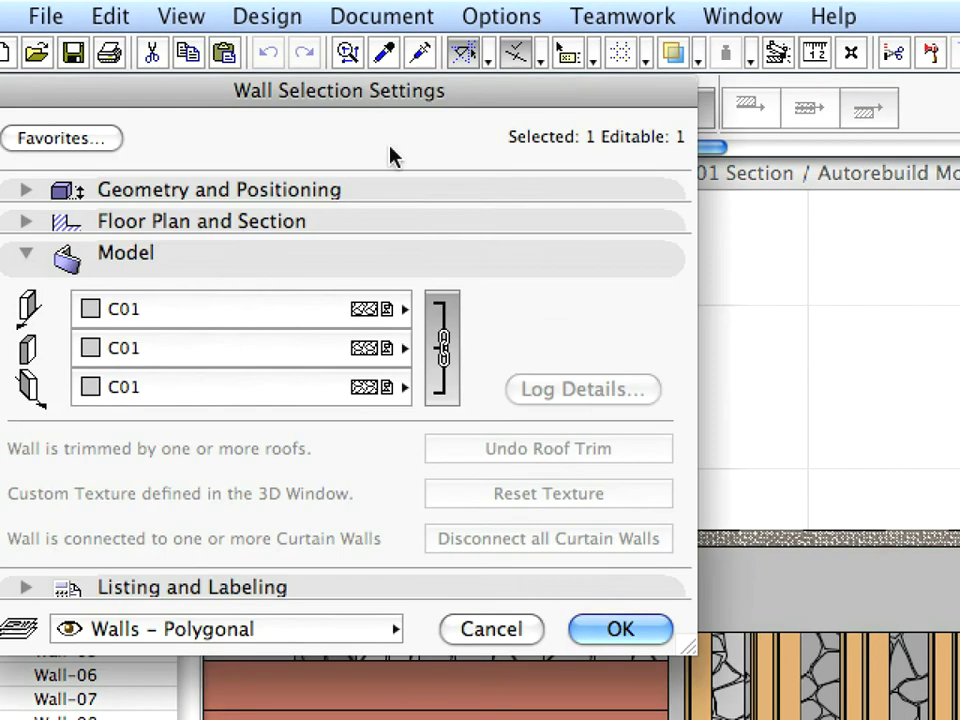
{"action": "left_click_drag", "start_coordinate": [385, 92], "coordinate": [621, 99]}
{"action": "left_click", "coordinate": [555, 200]}
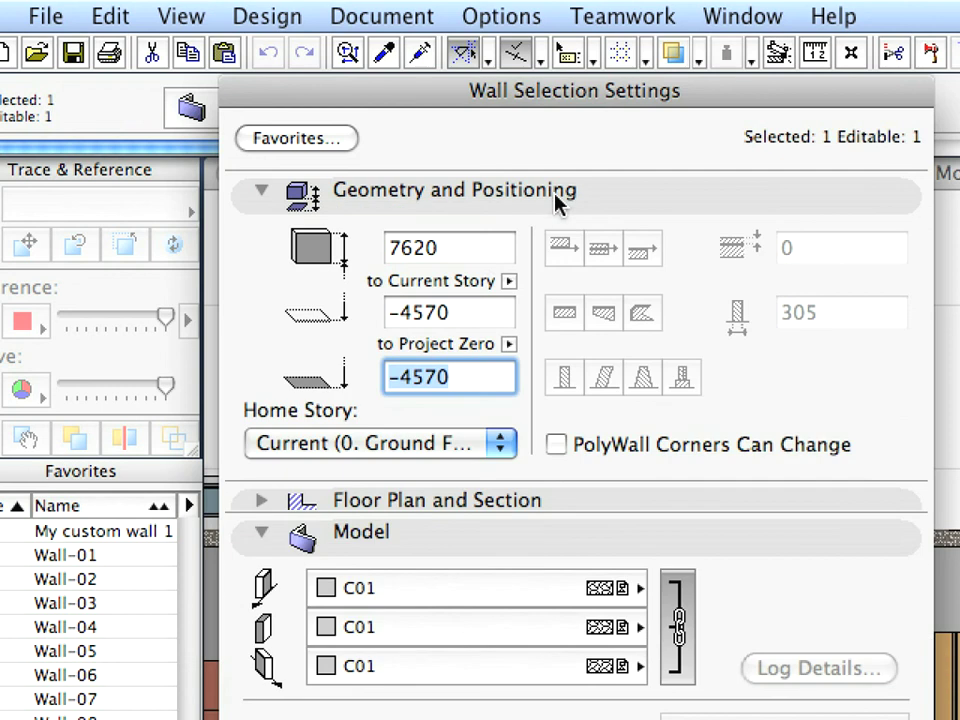
{"action": "left_click", "coordinate": [489, 258]}
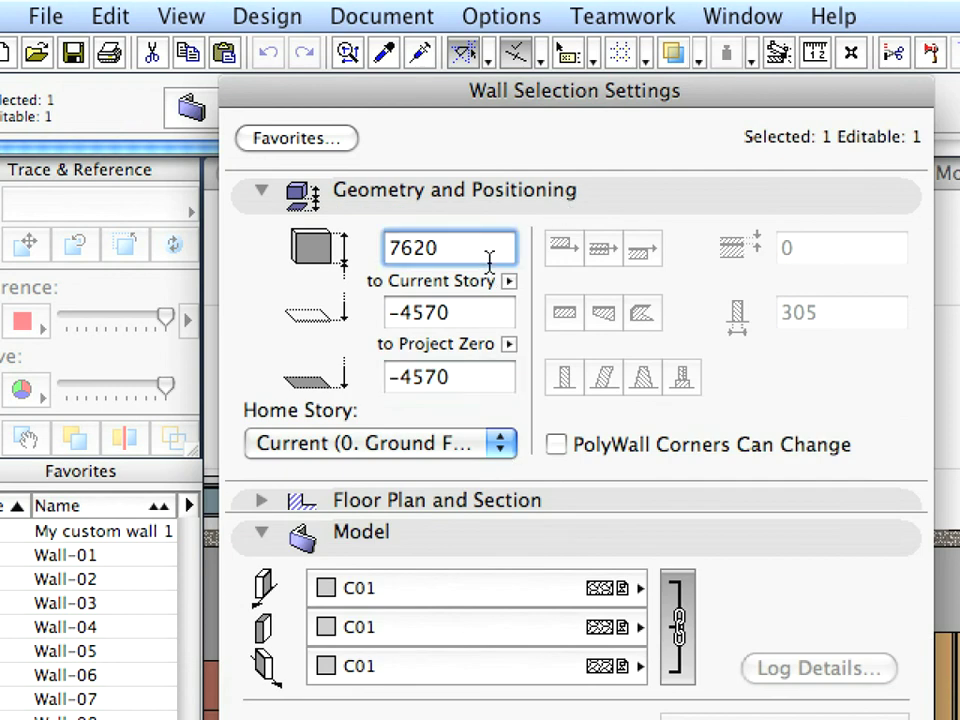
{"action": "left_click", "coordinate": [495, 206]}
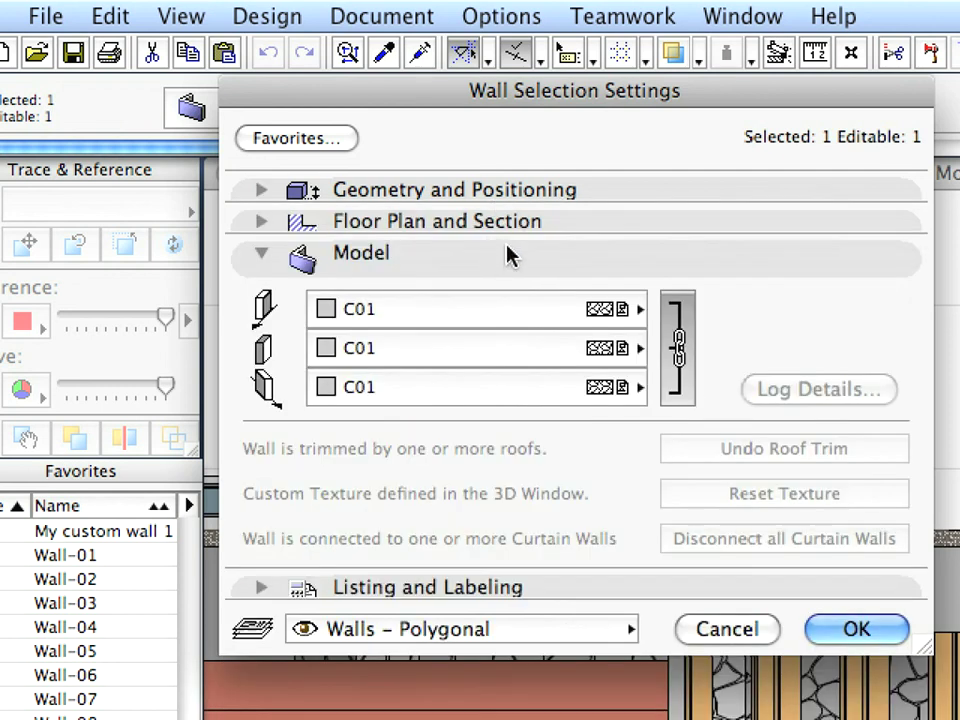
{"action": "left_click", "coordinate": [512, 221]}
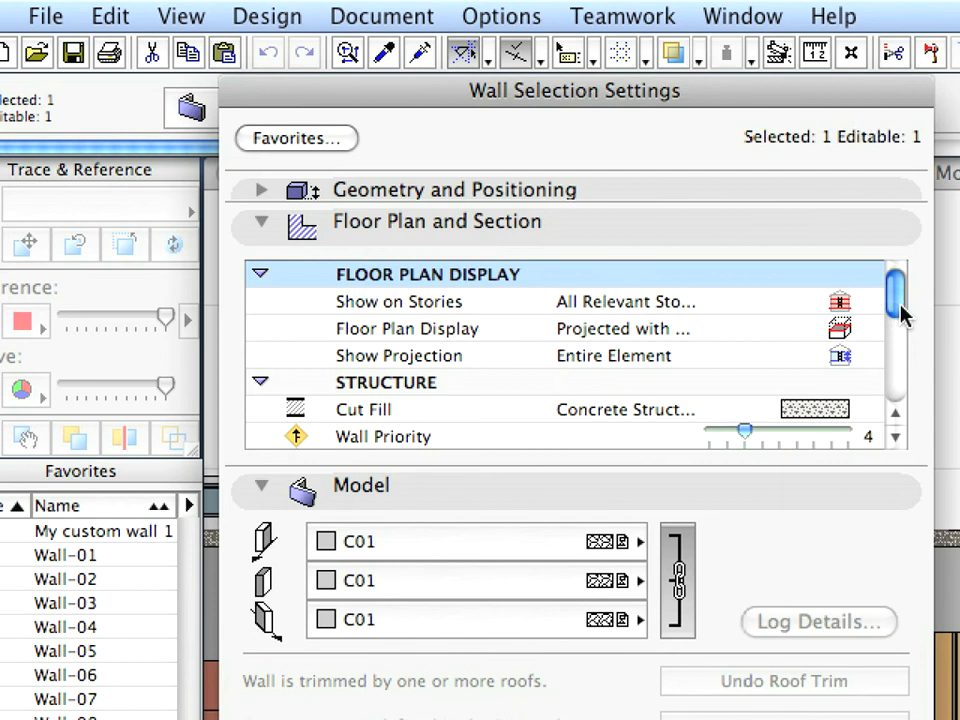
{"action": "left_click_drag", "start_coordinate": [900, 313], "coordinate": [921, 300]}
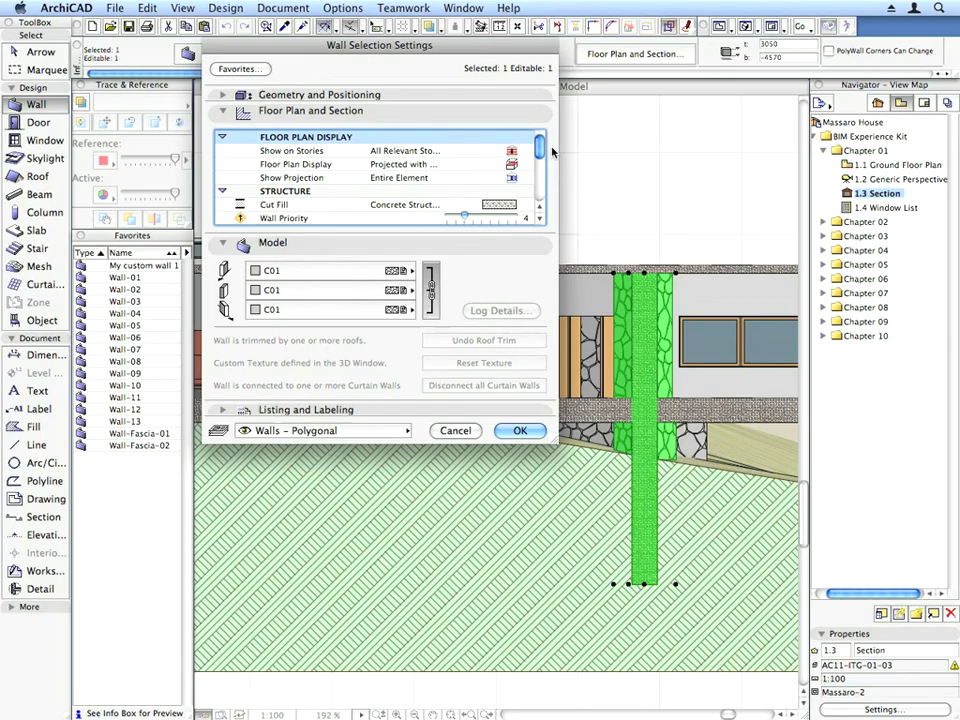
{"action": "key", "text": "Return"}
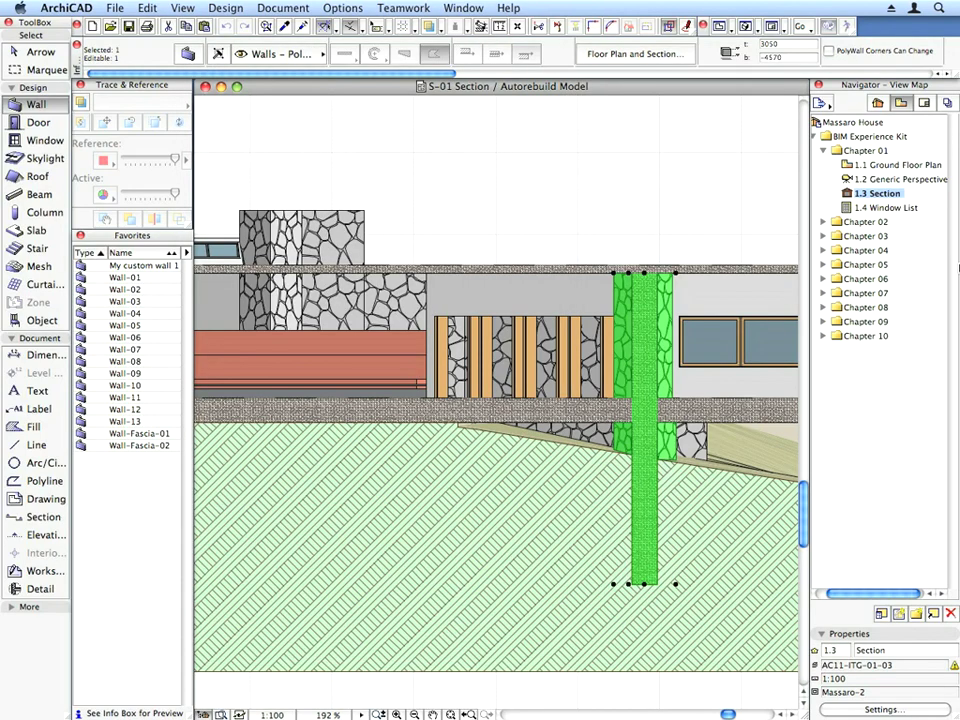
{"action": "key", "text": "Escape"}
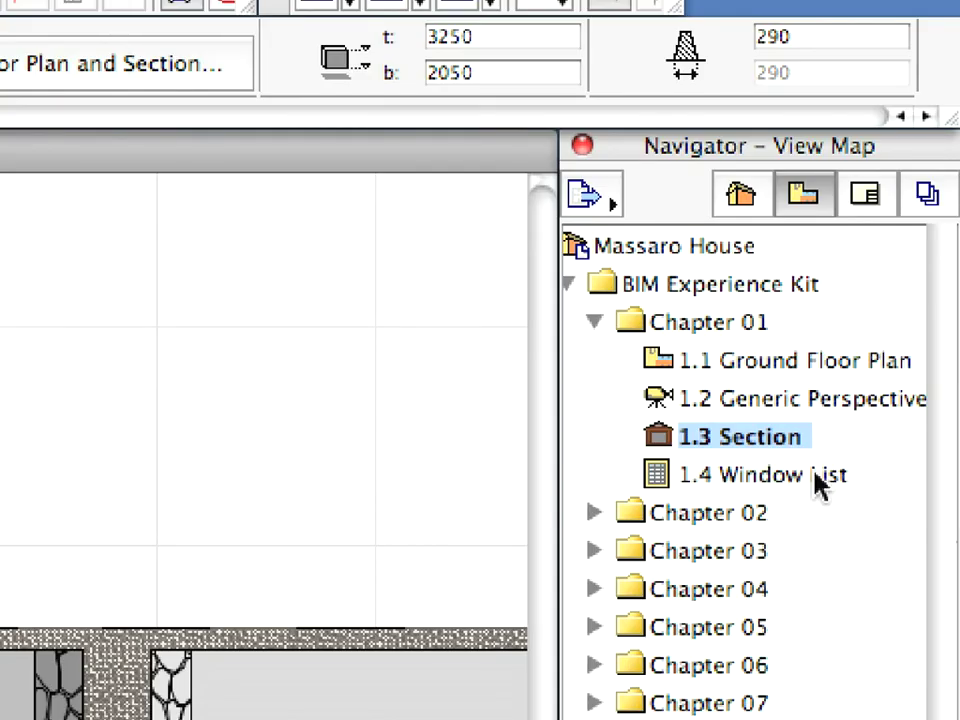
Step: Open the 1.4 Window List schedule and step through the W Ribbon 11 and W1 Casement 11 rows
{"action": "double_click", "coordinate": [911, 210]}
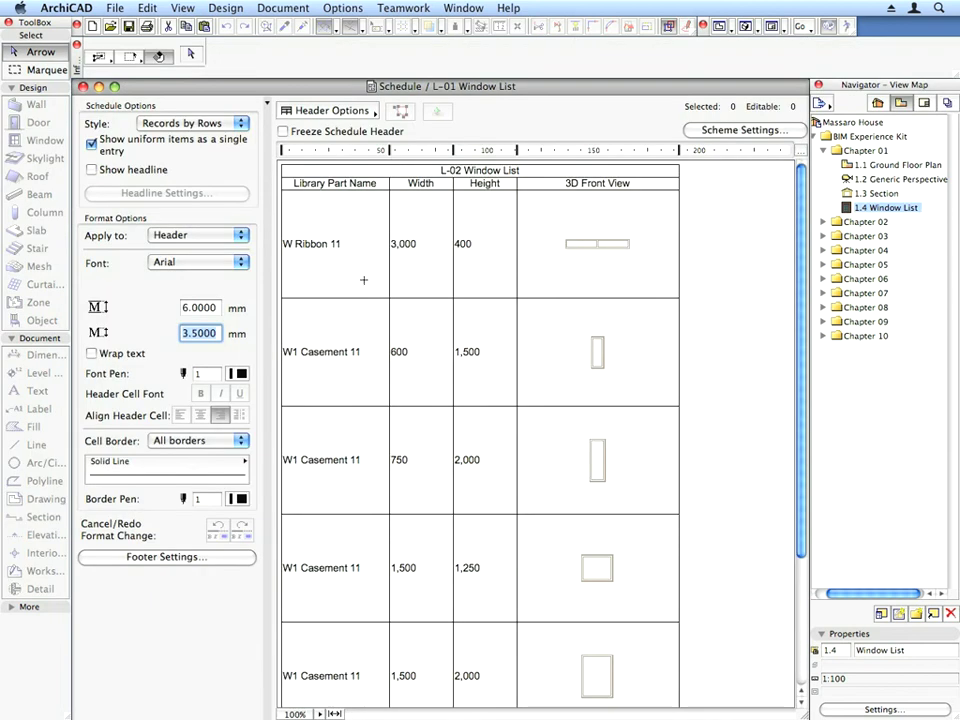
{"action": "left_click", "coordinate": [364, 279]}
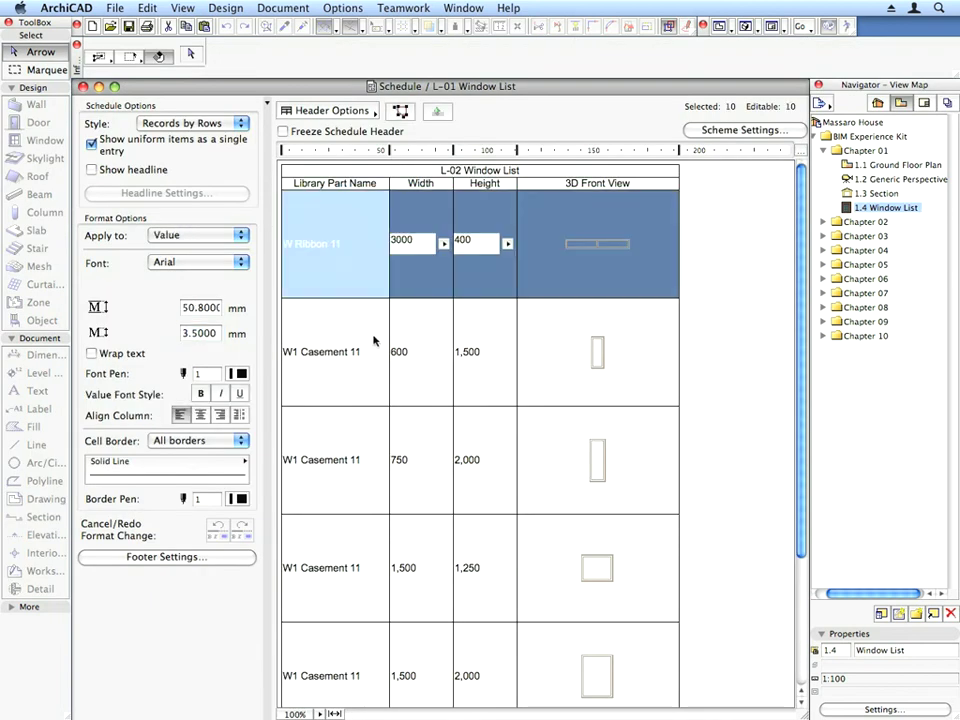
{"action": "left_click", "coordinate": [378, 385]}
{"action": "left_click", "coordinate": [377, 426]}
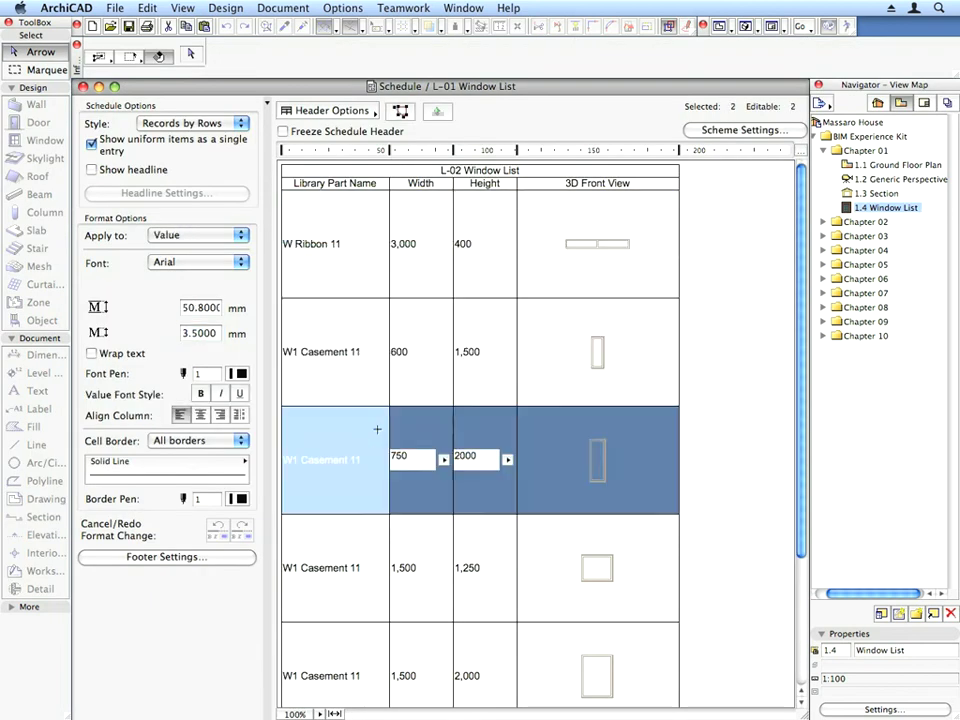
{"action": "left_click", "coordinate": [378, 587]}
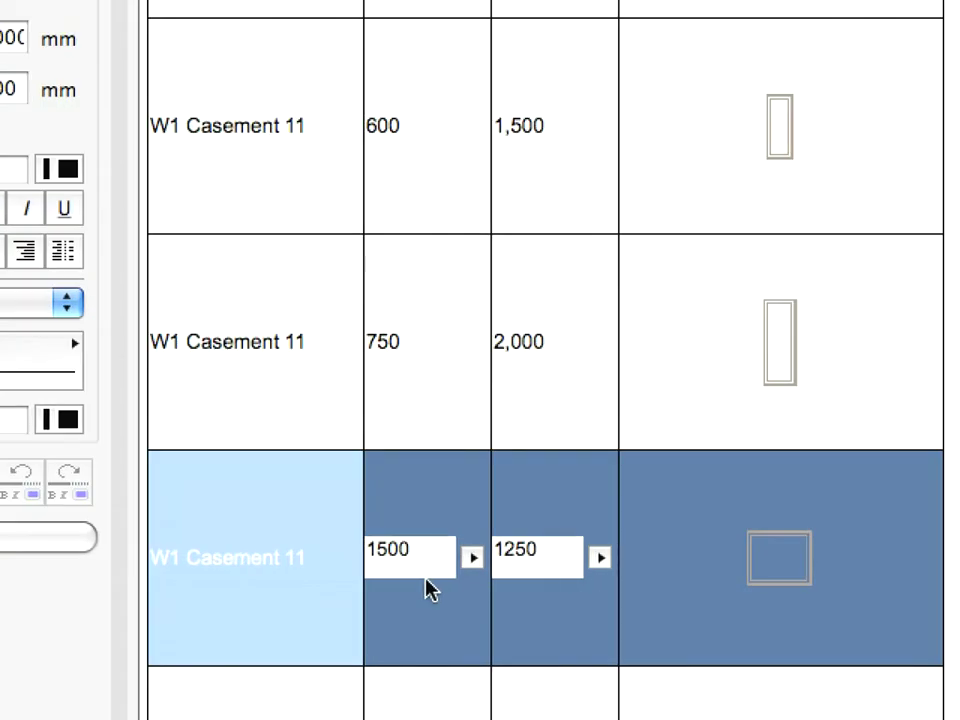
Step: Select the 600-wide casement's 1,500 height and 600 width cells for editing
{"action": "left_click", "coordinate": [478, 311]}
{"action": "left_click", "coordinate": [560, 205]}
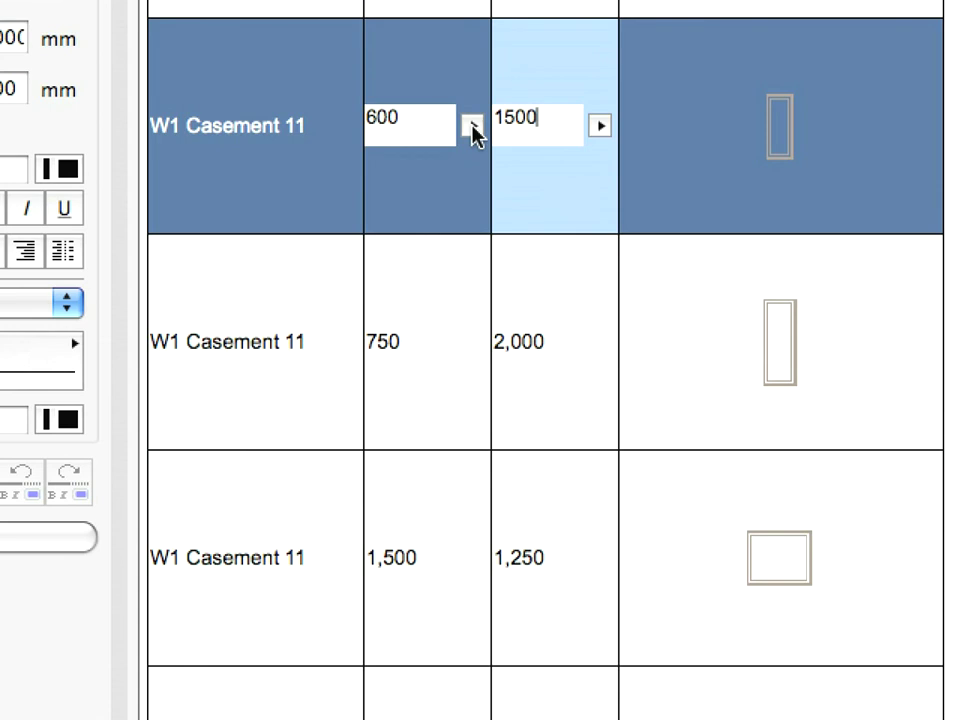
{"action": "left_click", "coordinate": [436, 127]}
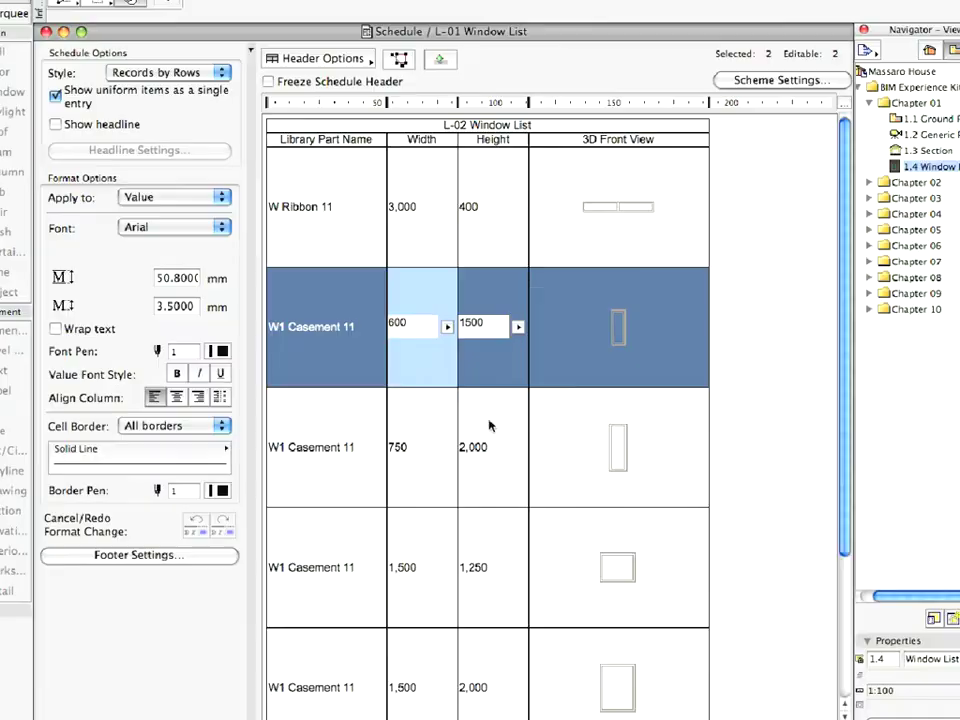